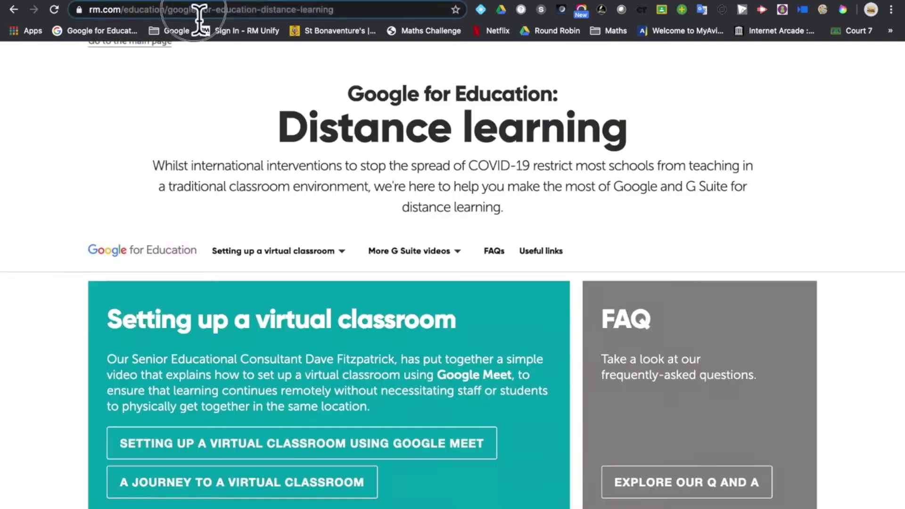
- Search the web for "rm unify", open the RM Unify sign-in page and sign in with the saved administrator account
click(200, 14)
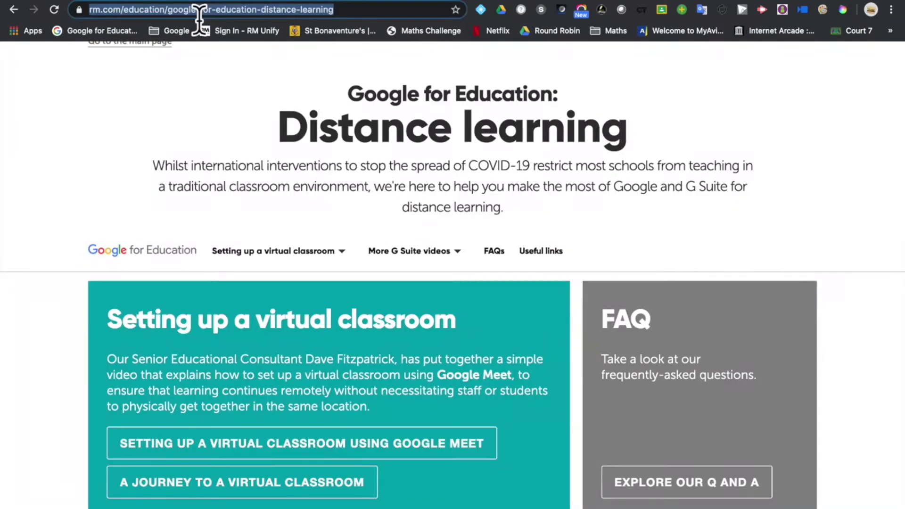
text(rm un)
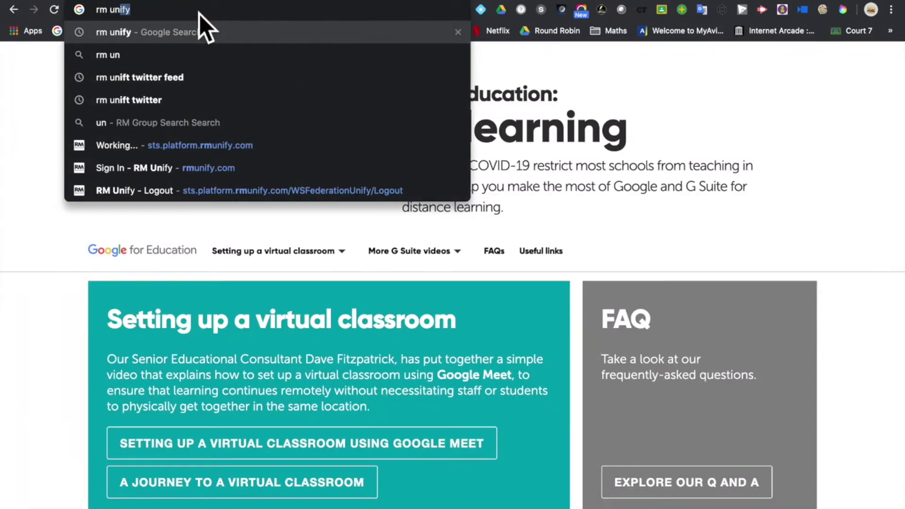
text(ify)
key(Return)
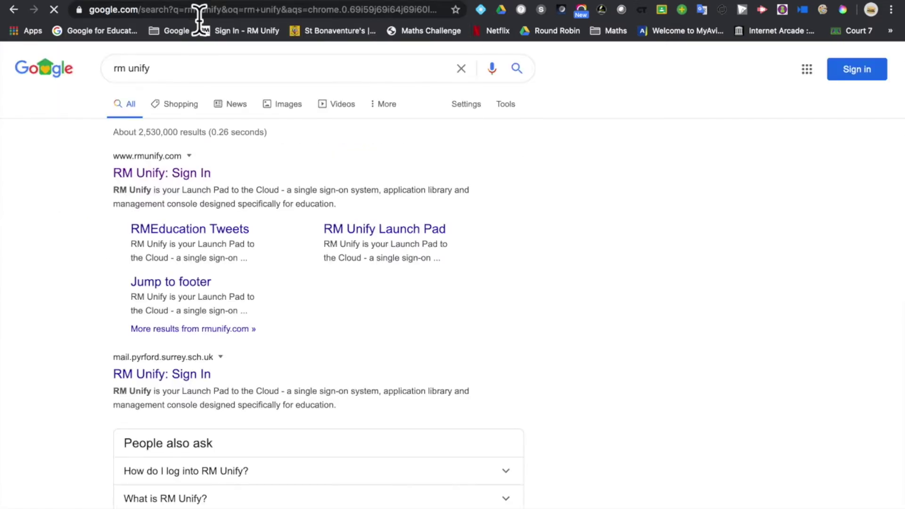
click(212, 181)
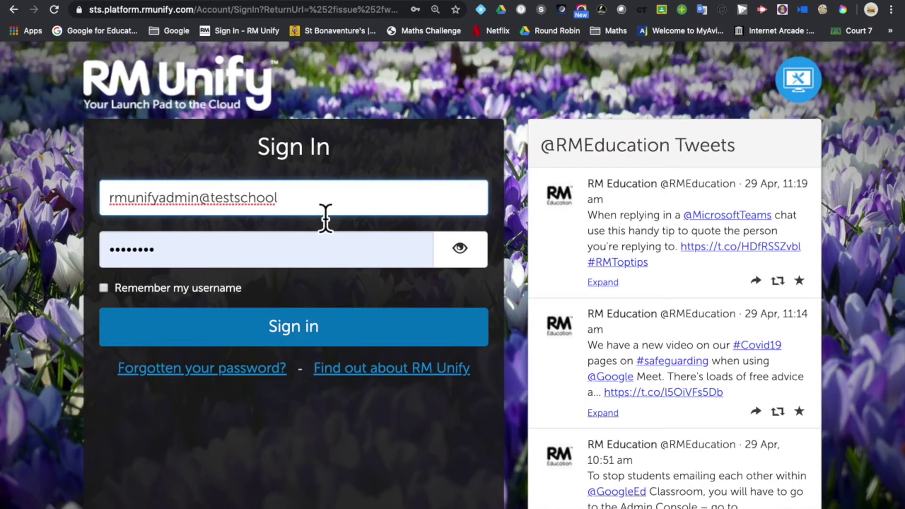
click(331, 332)
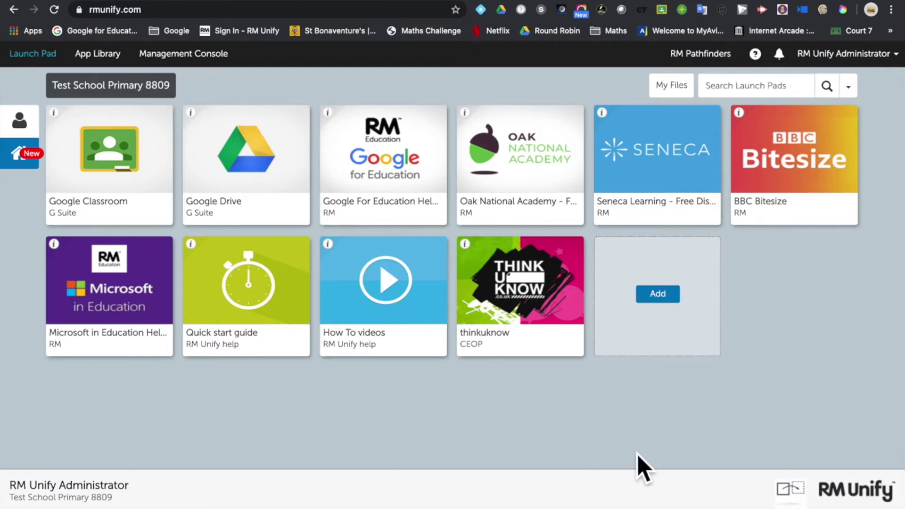
- Start editing the school's Launch Pad and show the tile layout for the Student role
click(805, 505)
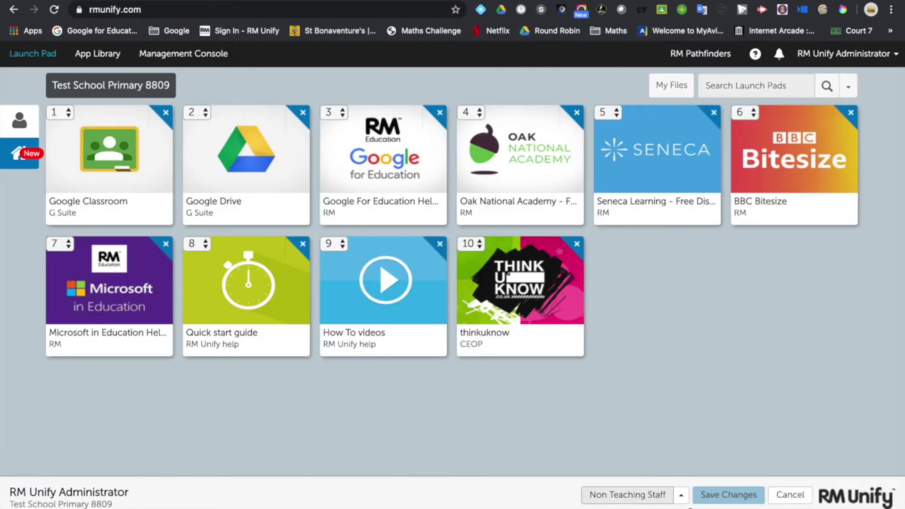
click(681, 495)
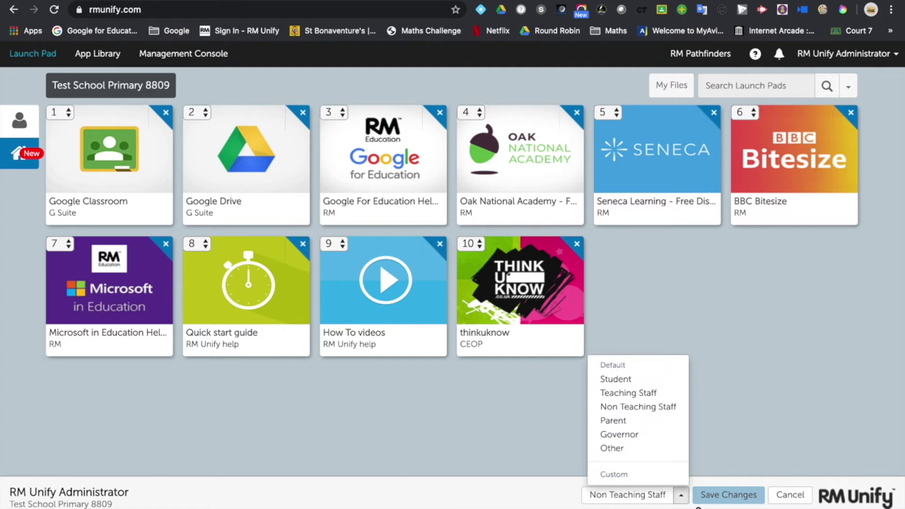
click(627, 381)
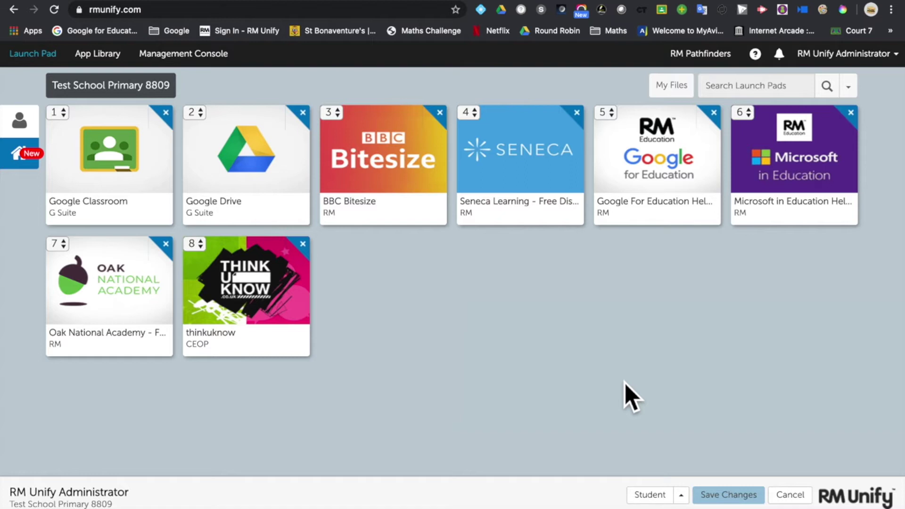
- On the Teaching Staff Launch Pad, move the thinkuknow tile to position 8 before Quick start guide and save the changes
click(681, 495)
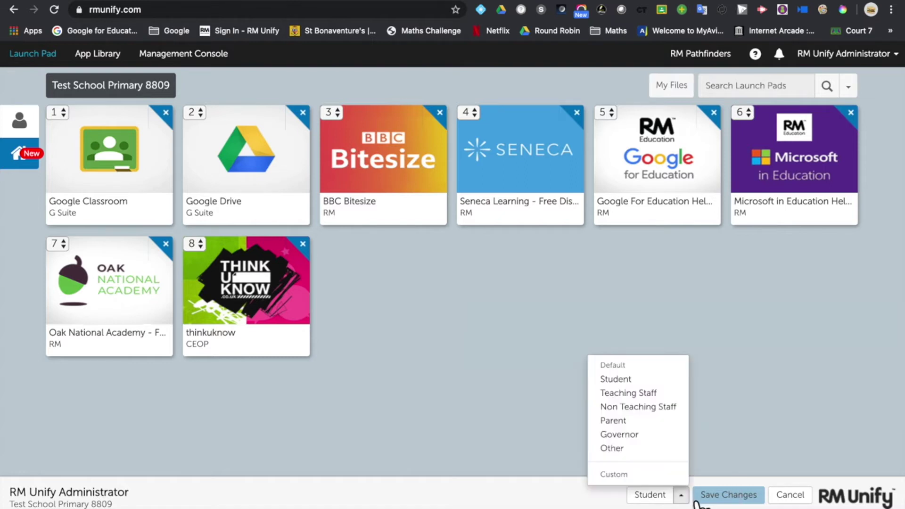
click(646, 396)
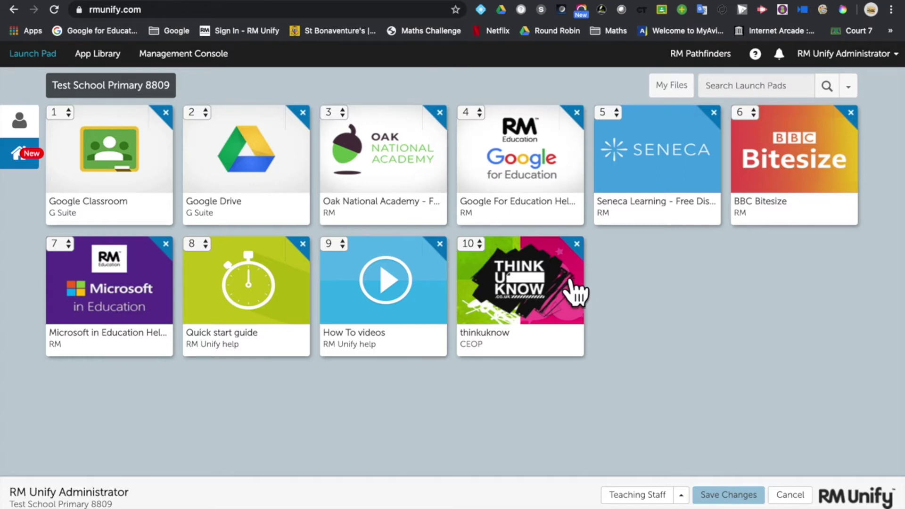
drag(576, 296, 262, 287)
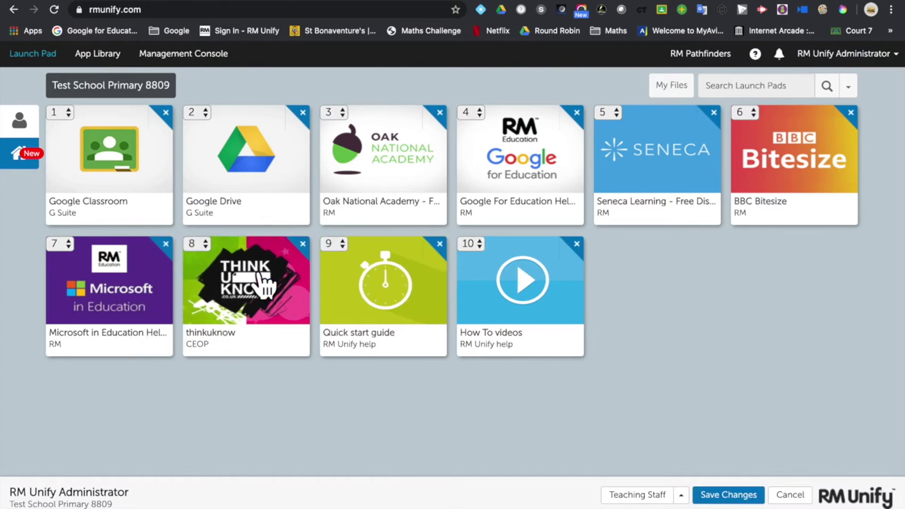
click(735, 495)
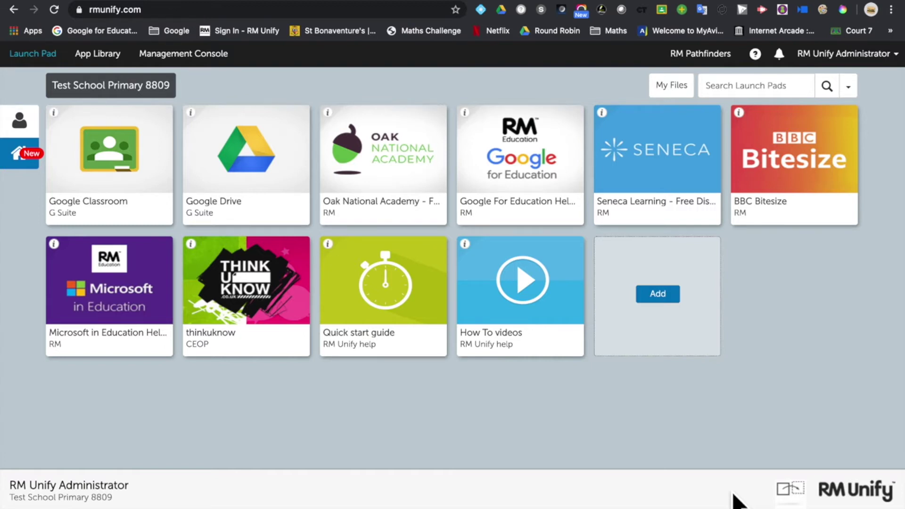
- View the options for adding a tile to the Launch Pad and close them without adding anything
click(669, 294)
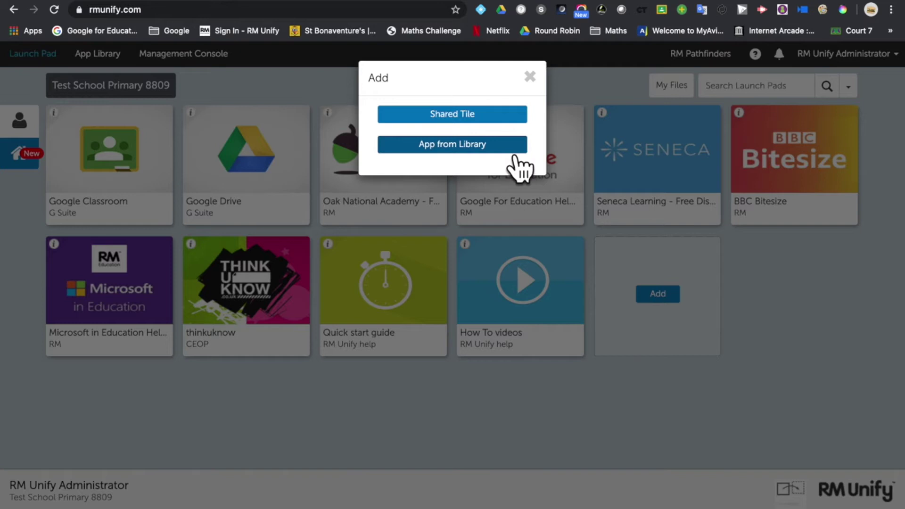
click(529, 77)
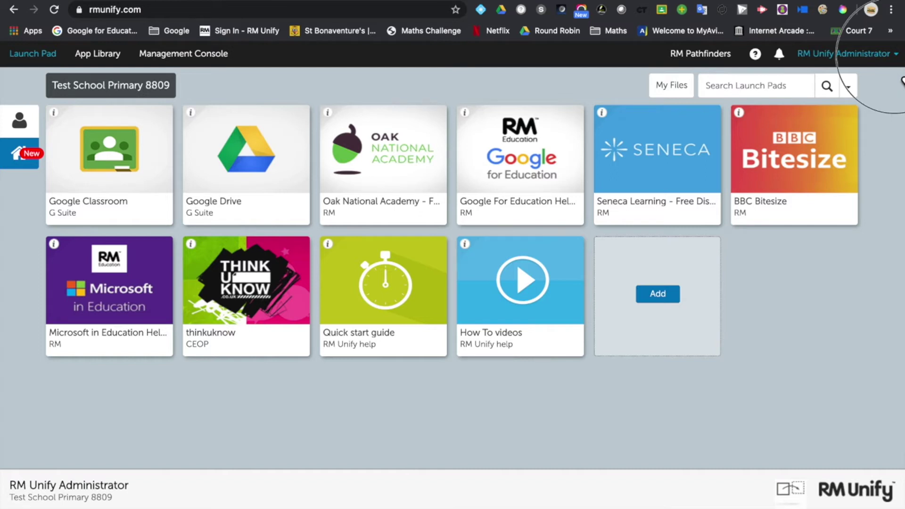
- Open the administrator's profile and view its account details, Password Recovery and Multi Factor Auth settings
click(902, 59)
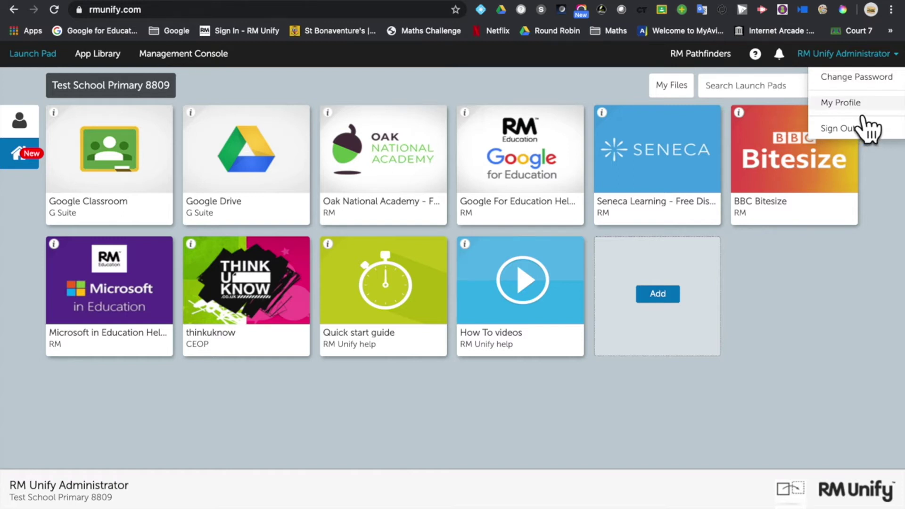
click(861, 116)
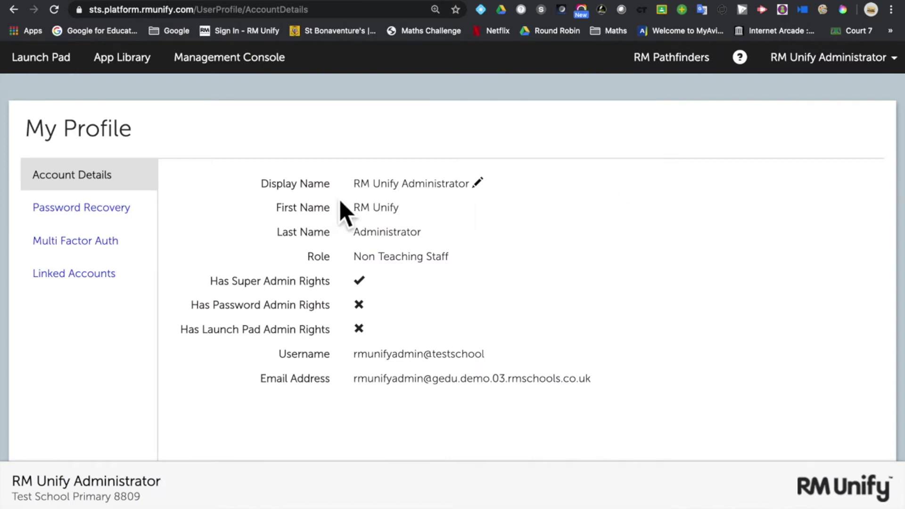
click(110, 219)
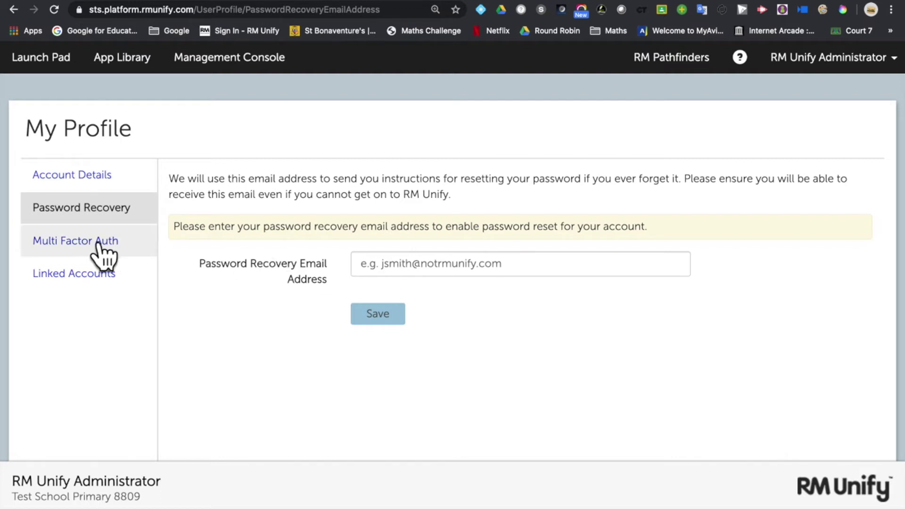
click(112, 248)
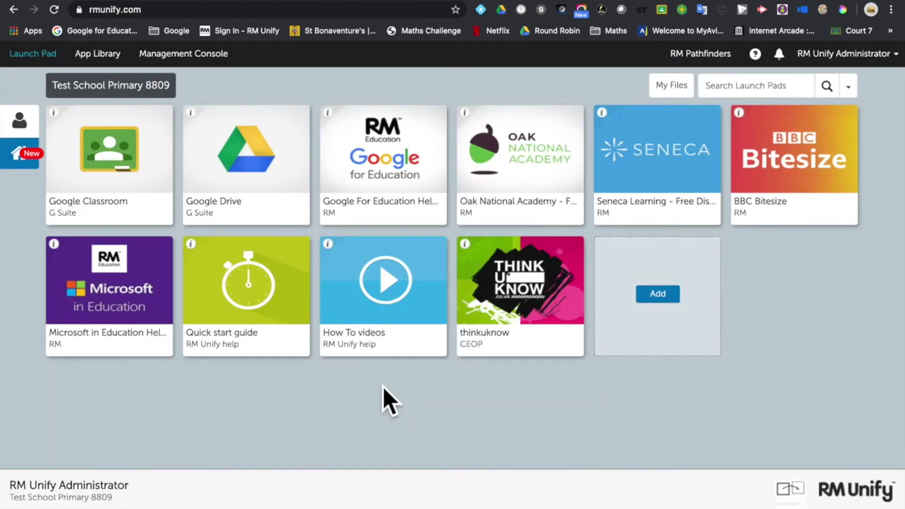
- Open the Groups page of the Management Console and examine the first page of groups with their member counts
click(199, 64)
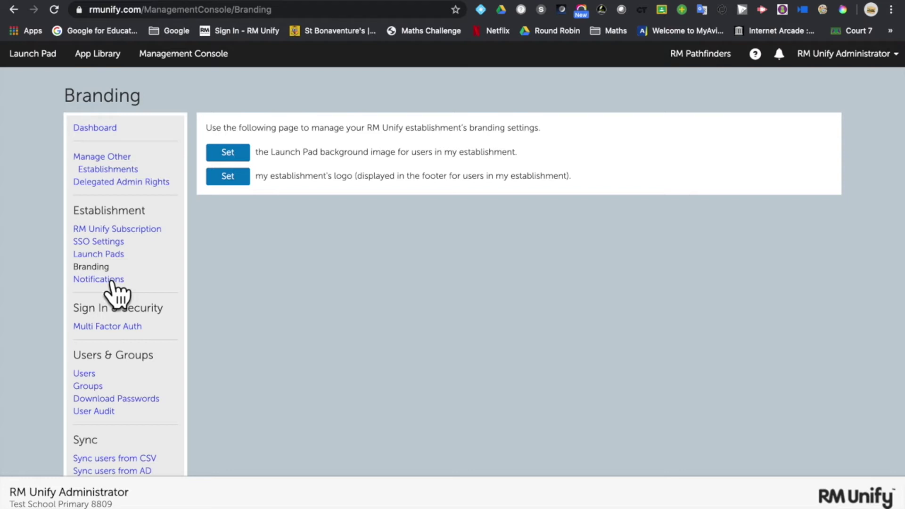
click(102, 390)
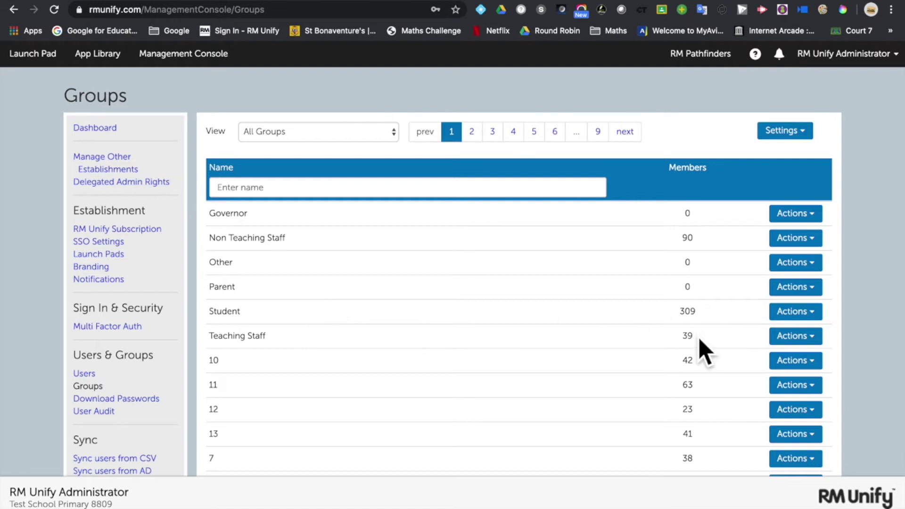
scroll(608, 321, down, 2)
scroll(606, 321, down, 3)
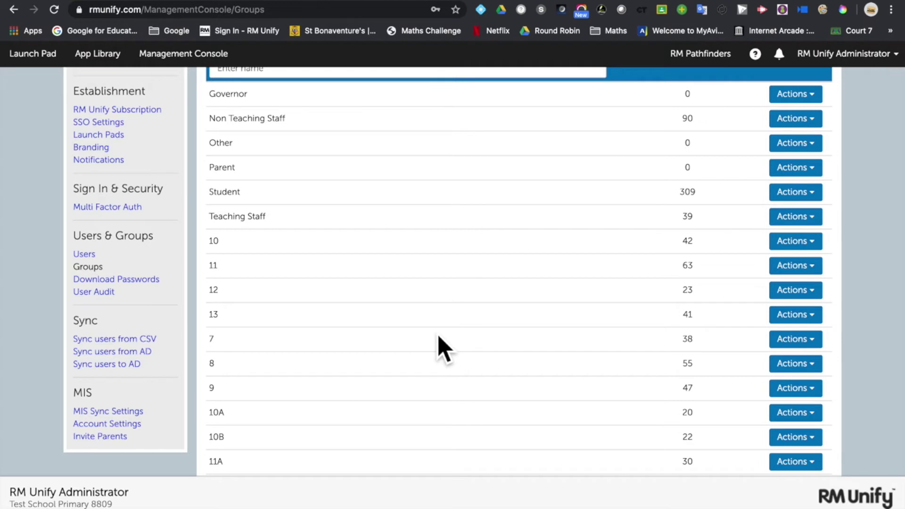
scroll(439, 336, down, 9)
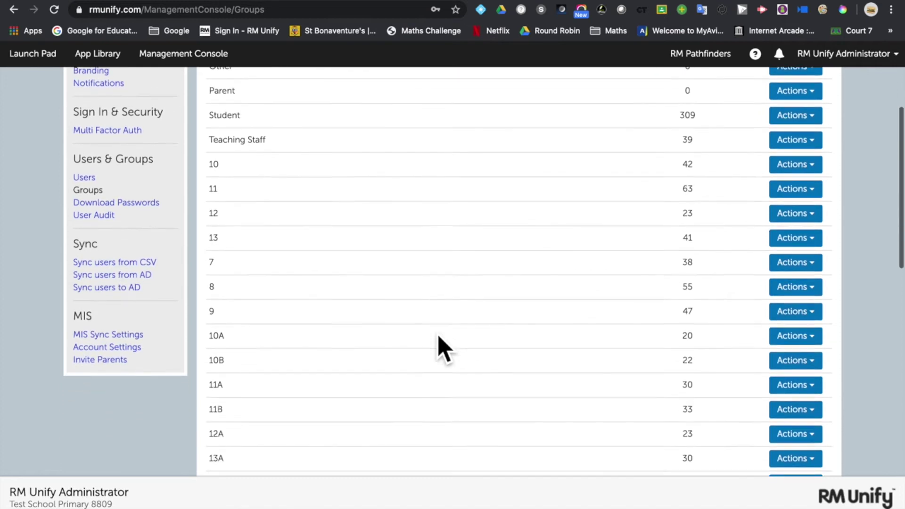
scroll(438, 336, down, 10)
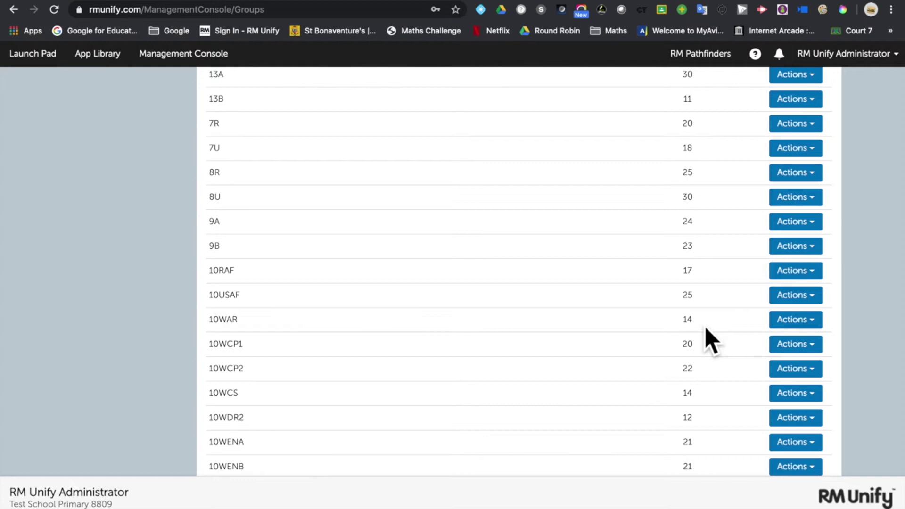
scroll(706, 329, down, 9)
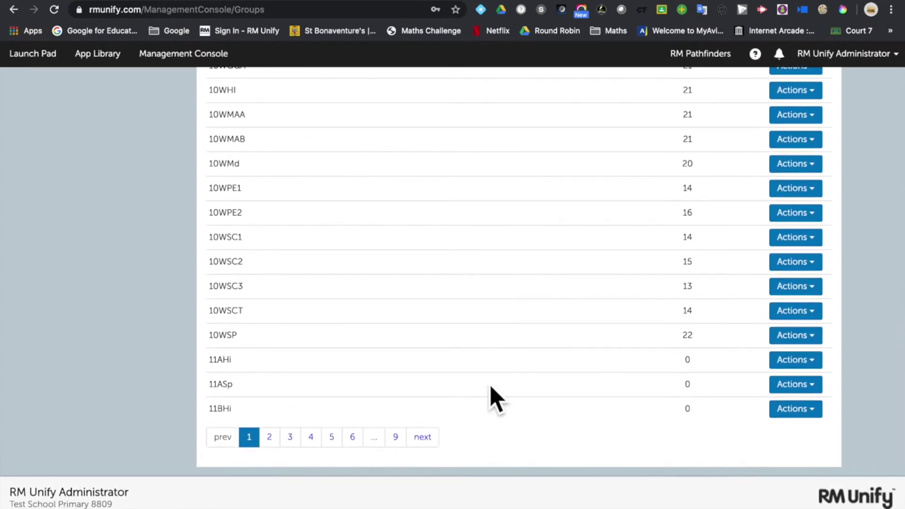
scroll(381, 319, up, 12)
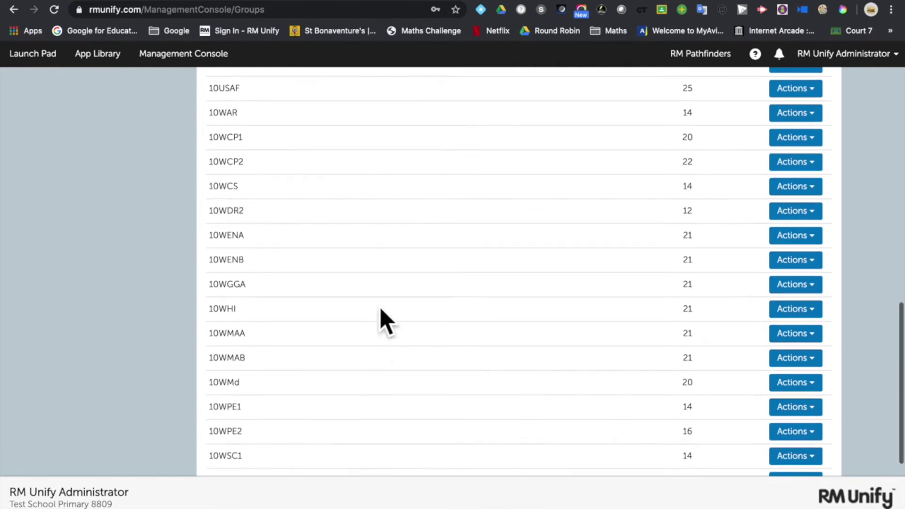
scroll(381, 319, up, 3)
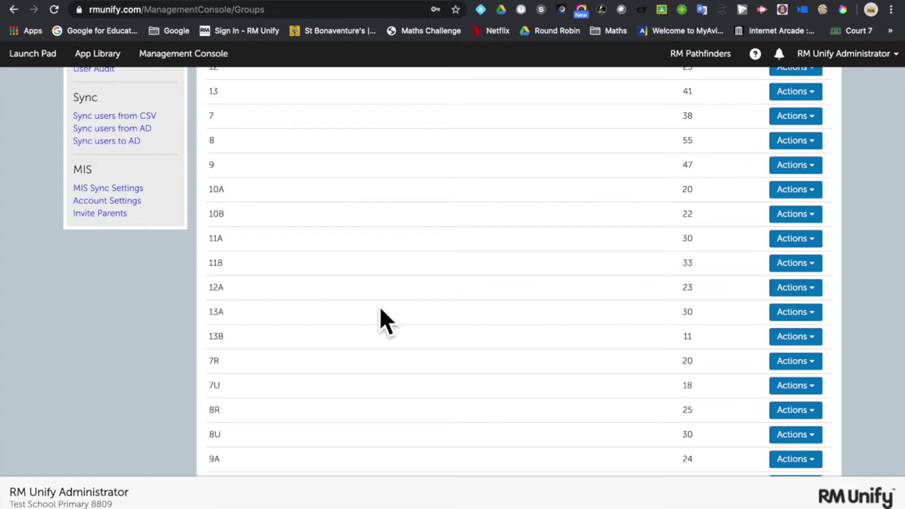
scroll(386, 323, up, 7)
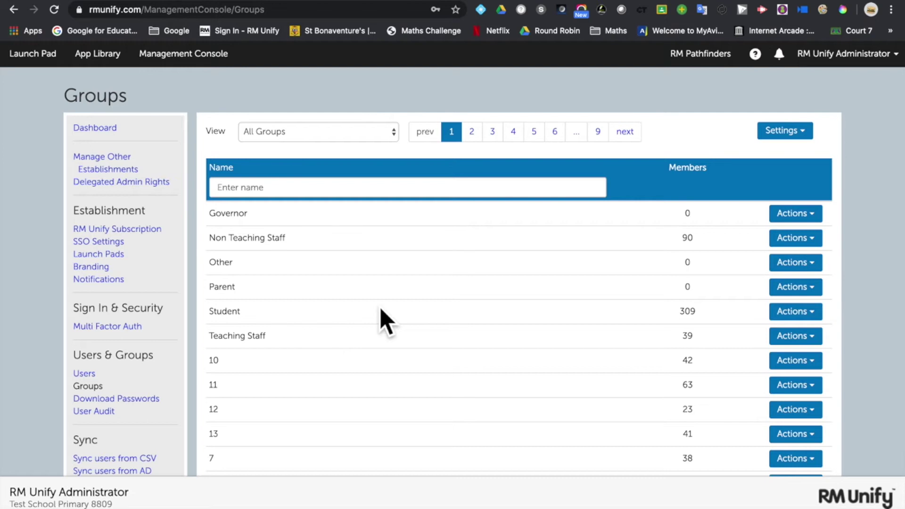
- On the Download Passwords page, list the year group 11 users that have never signed in
click(150, 406)
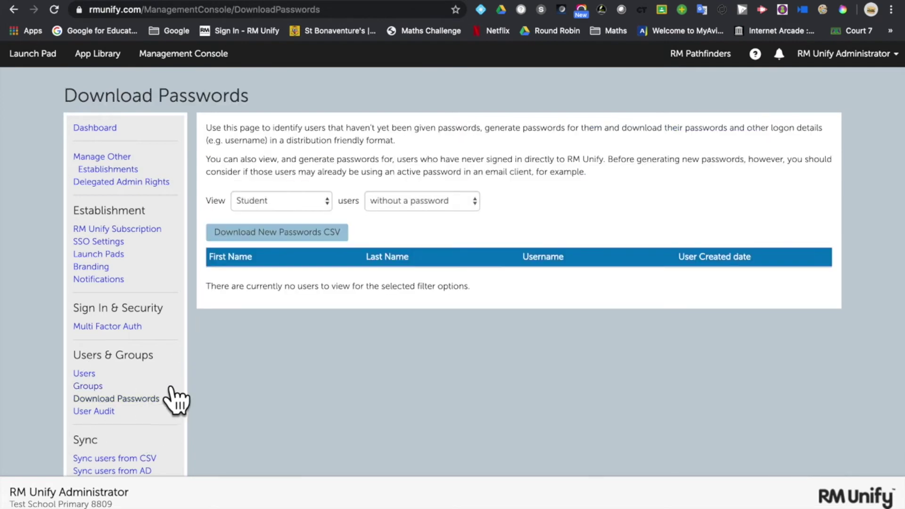
click(316, 204)
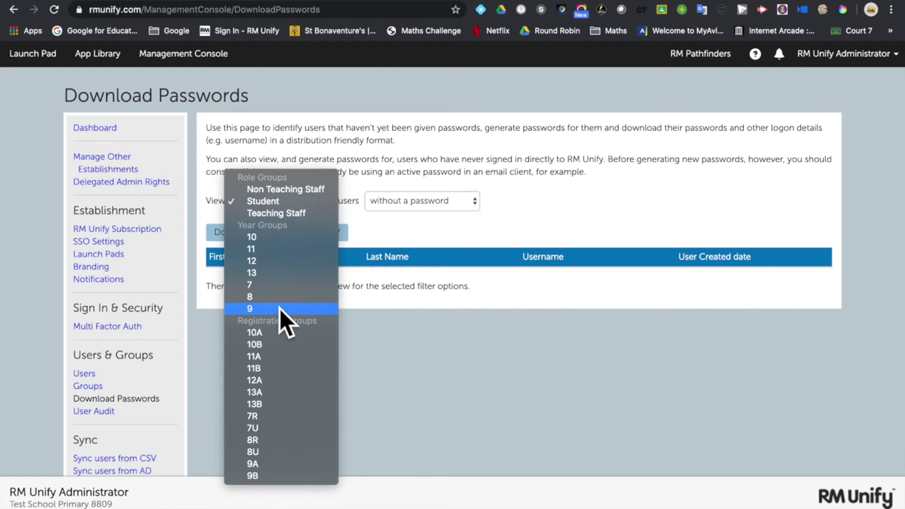
click(278, 253)
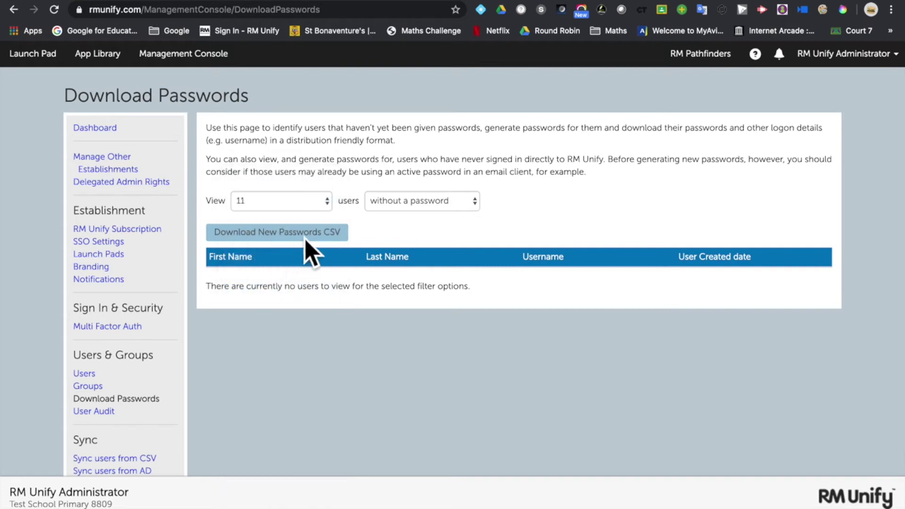
click(455, 202)
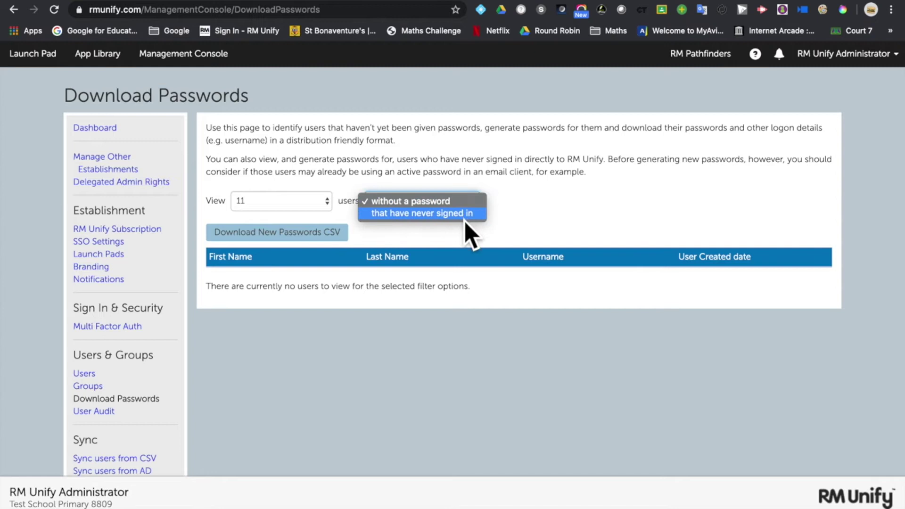
click(466, 221)
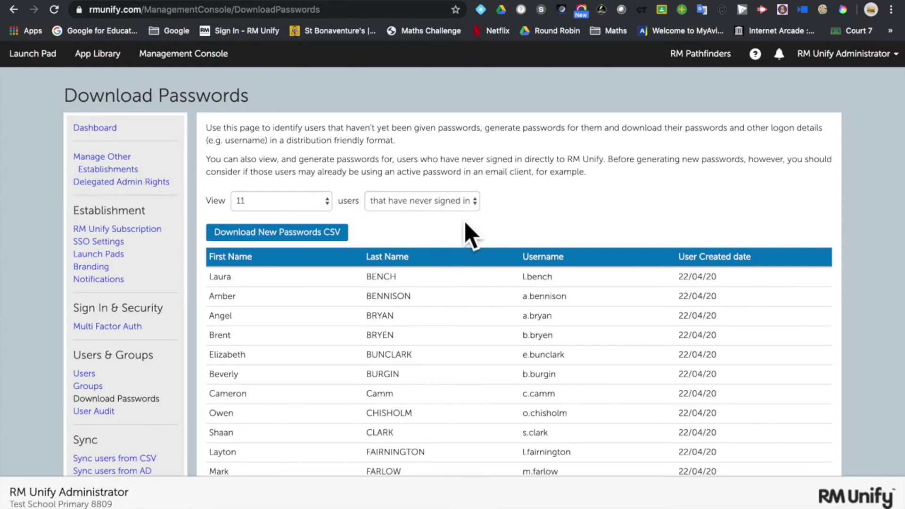
- Generate new passwords for the listed users and download them as a CSV
scroll(449, 304, down, 2)
scroll(454, 305, down, 3)
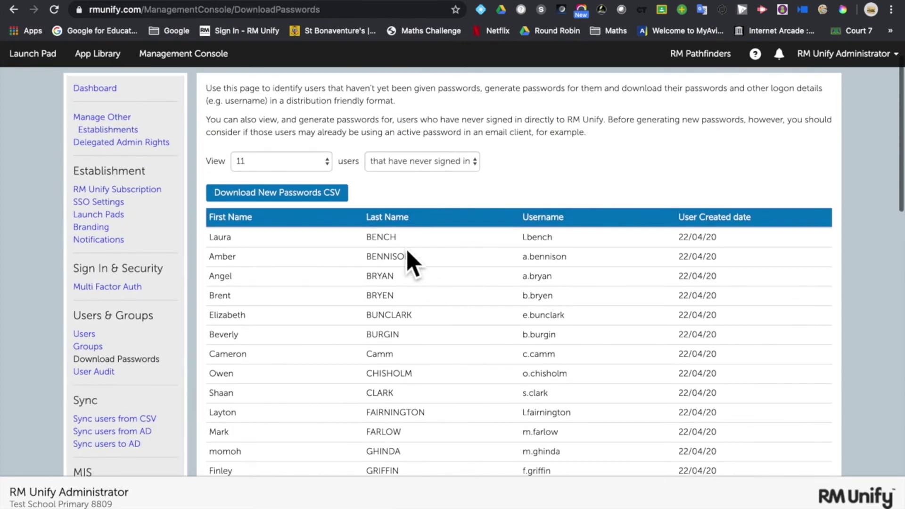
click(312, 200)
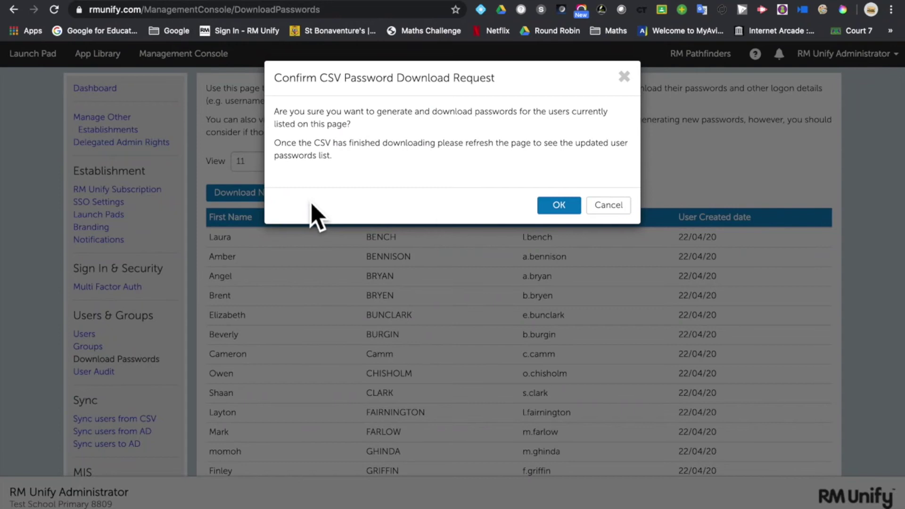
click(568, 210)
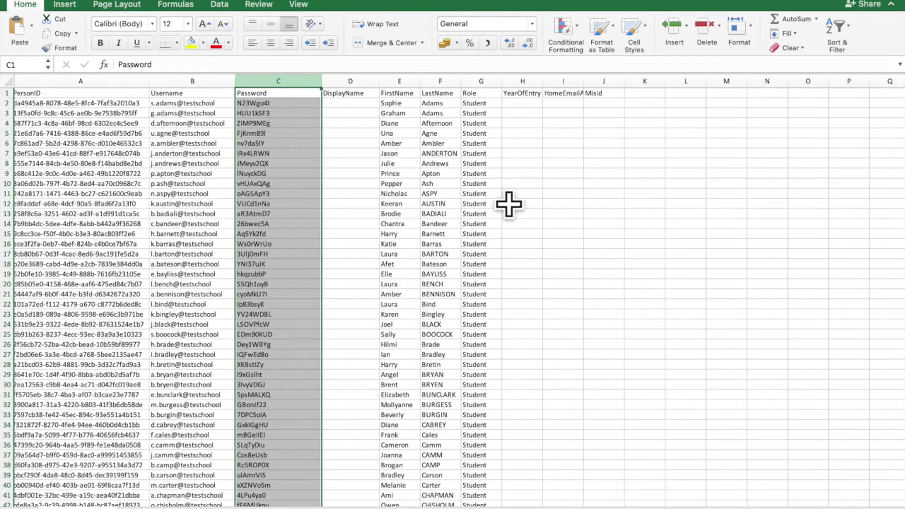
- Examine the generated passwords column in the downloaded CSV, then switch back to RM Unify in the browser
click(225, 106)
click(289, 123)
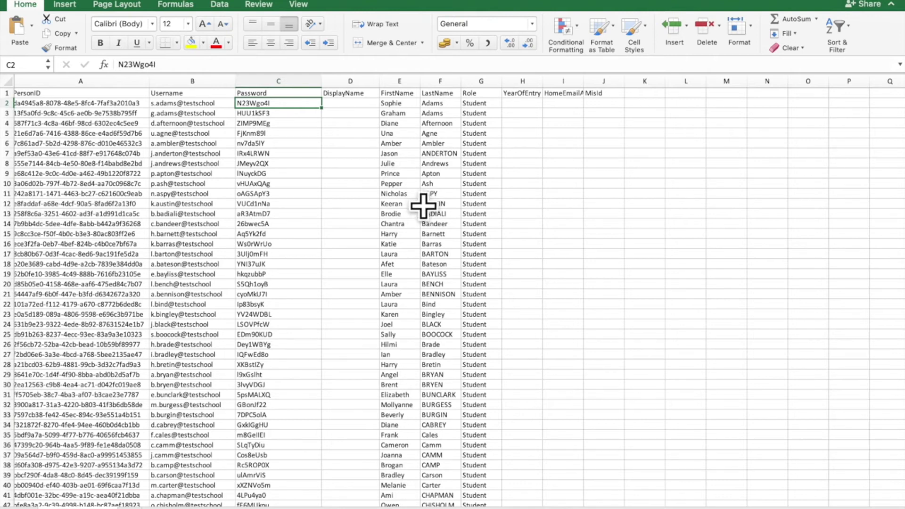
key(ctrl+Left)
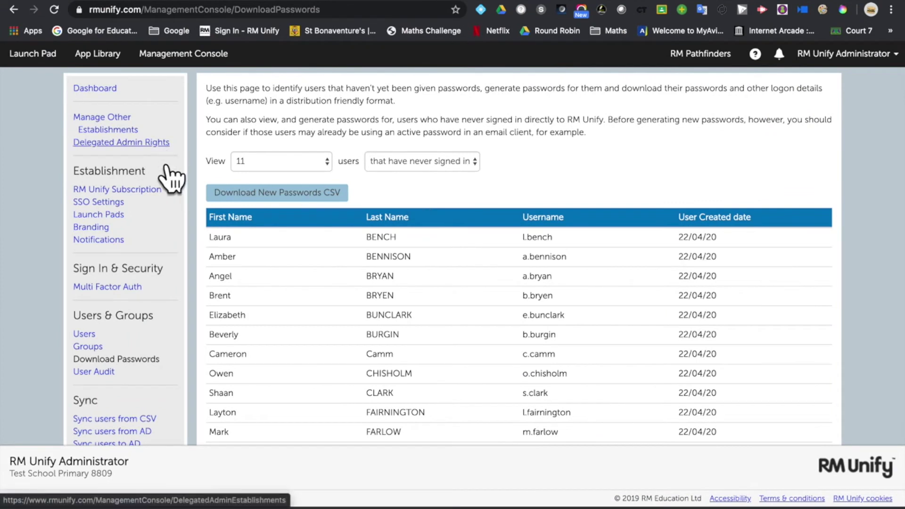
- Open the password change form for group 7U's members and toggle the requirement to change passwords at next logon
click(109, 352)
scroll(241, 281, down, 5)
scroll(241, 279, down, 4)
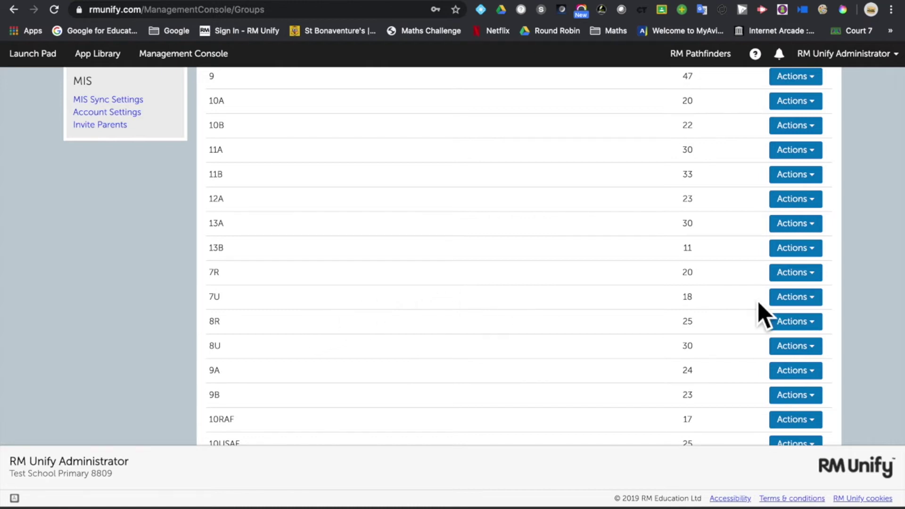
click(821, 302)
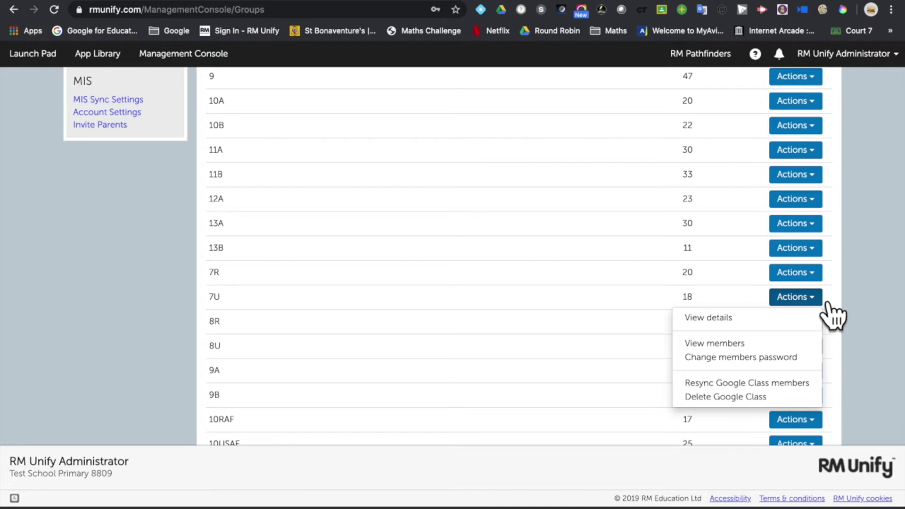
click(785, 366)
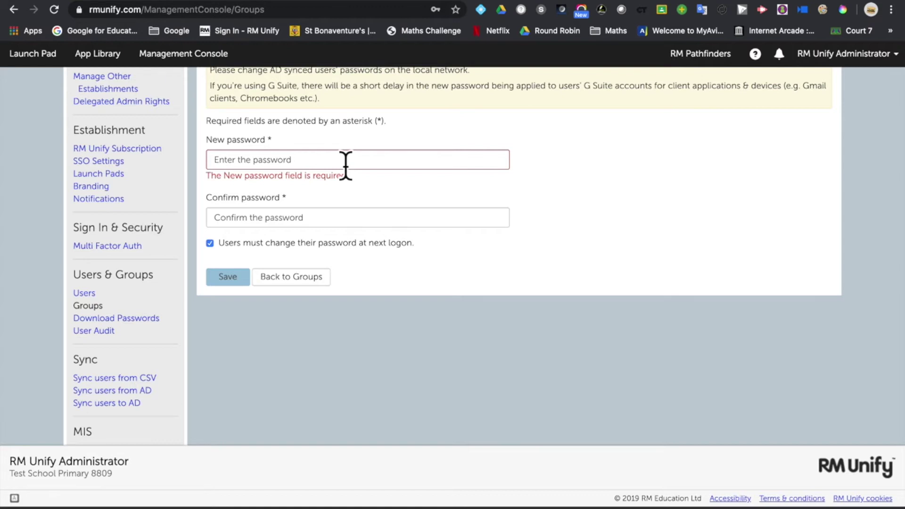
click(212, 247)
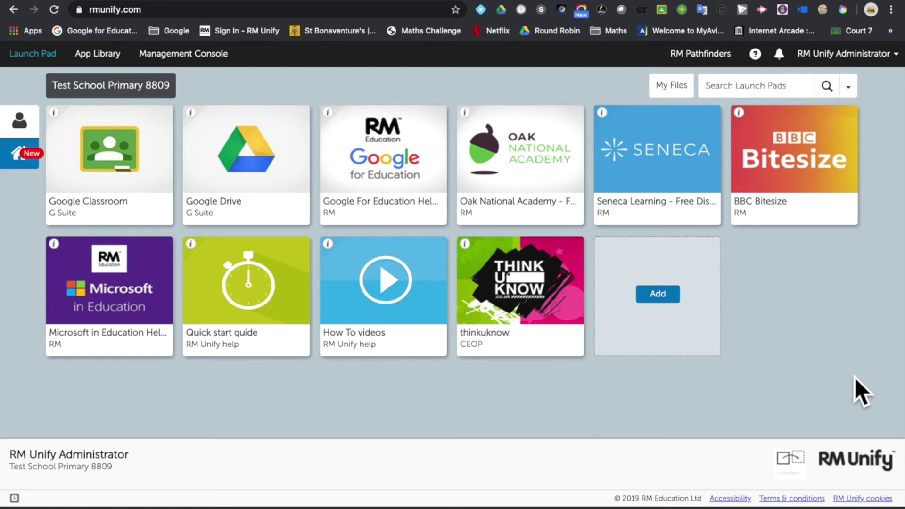
- In the Management Console's Users list, filter students by first name and show the actions available for the first match
click(230, 65)
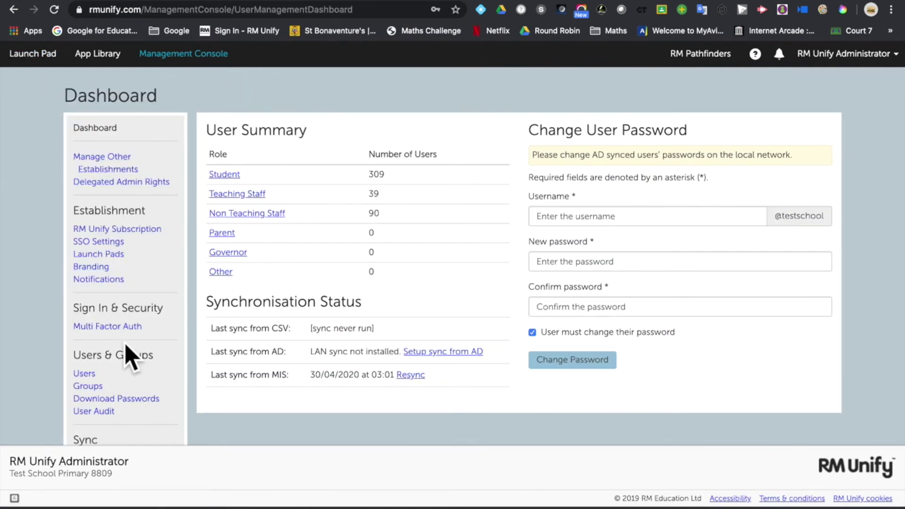
click(94, 375)
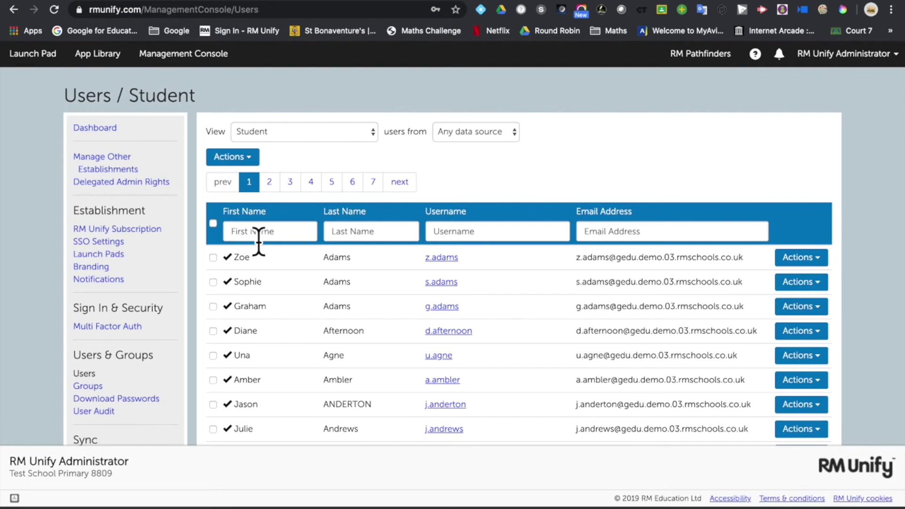
click(286, 236)
text(zoe)
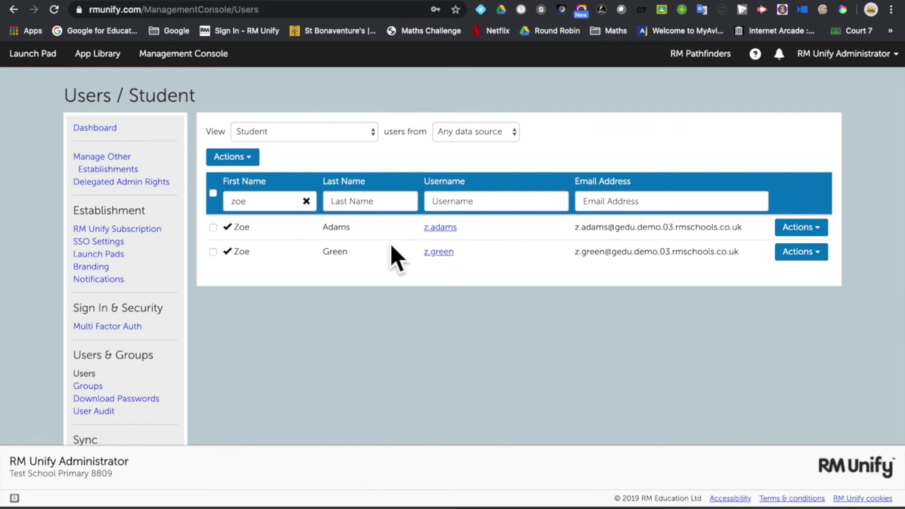
click(835, 240)
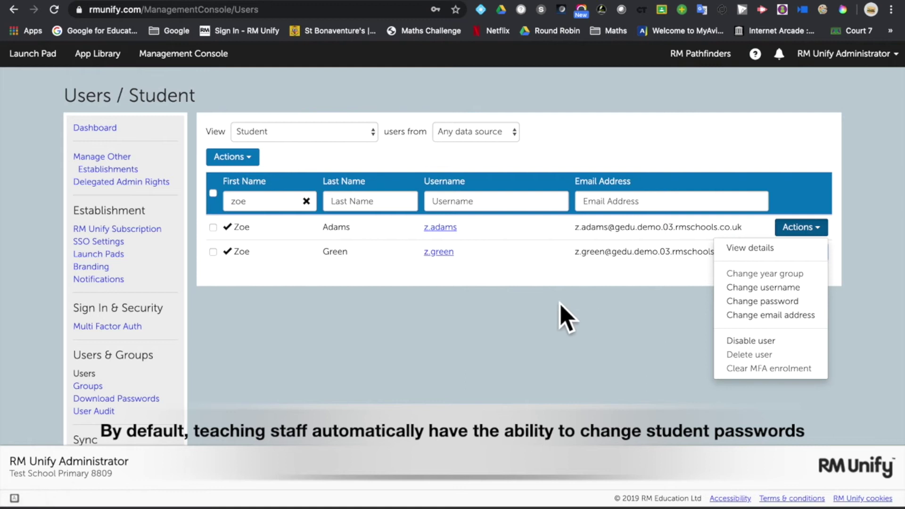
- List the Teaching Staff users and check the account and admin rights actions available for one staff member
click(369, 136)
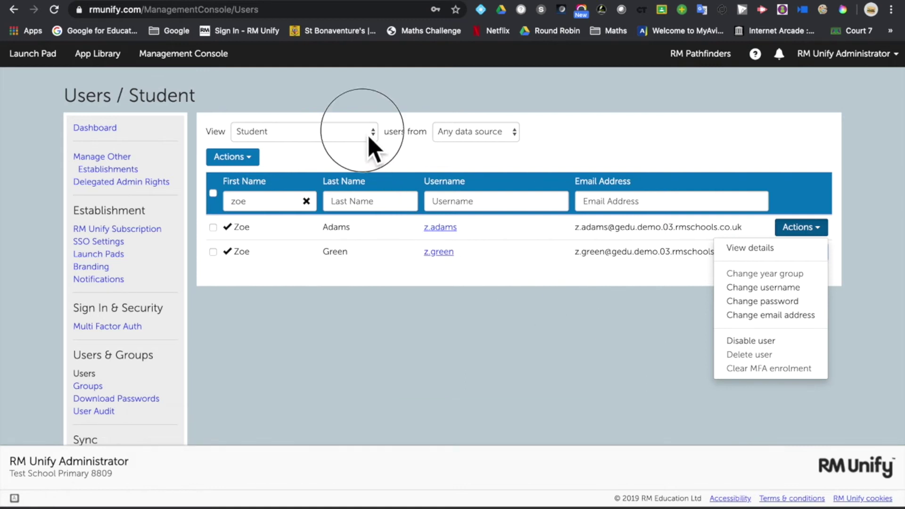
click(344, 147)
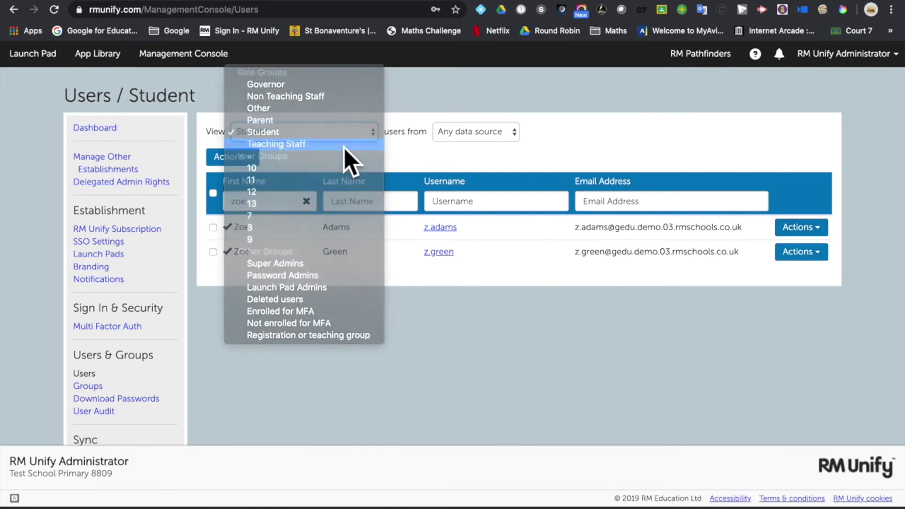
scroll(264, 311, down, 4)
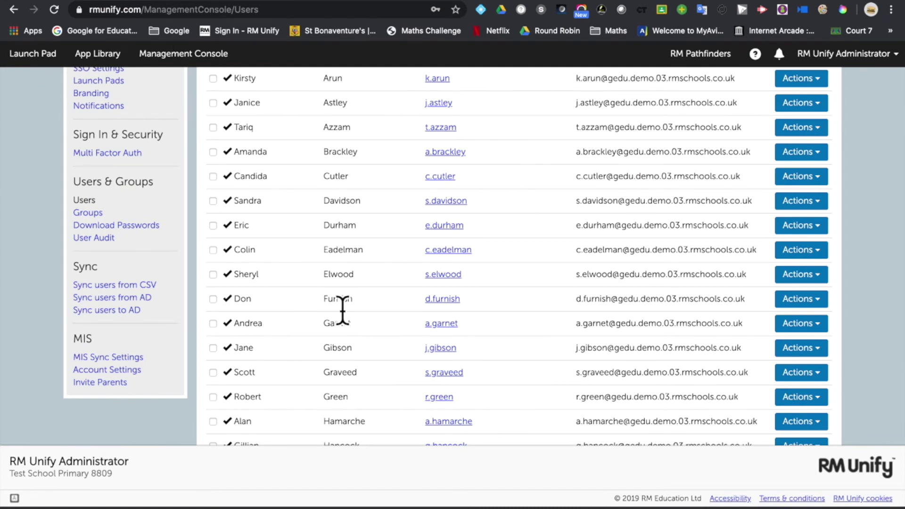
click(833, 306)
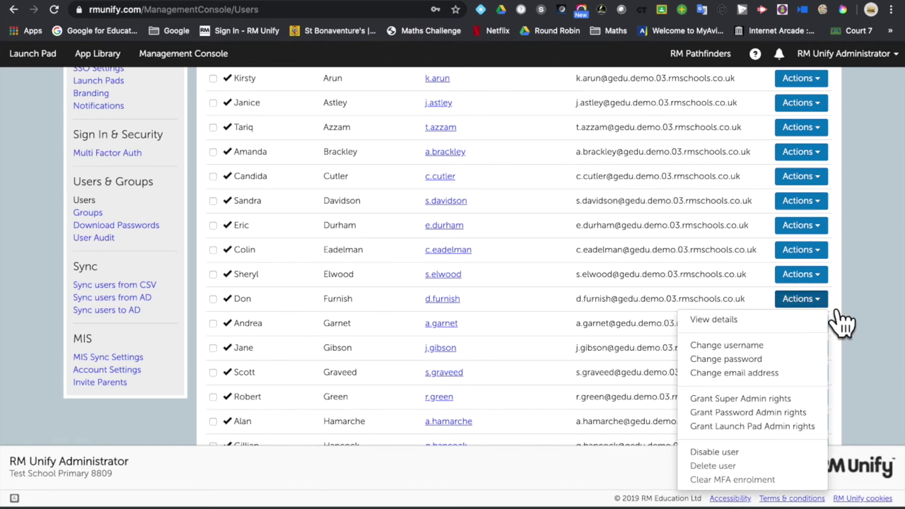
click(842, 446)
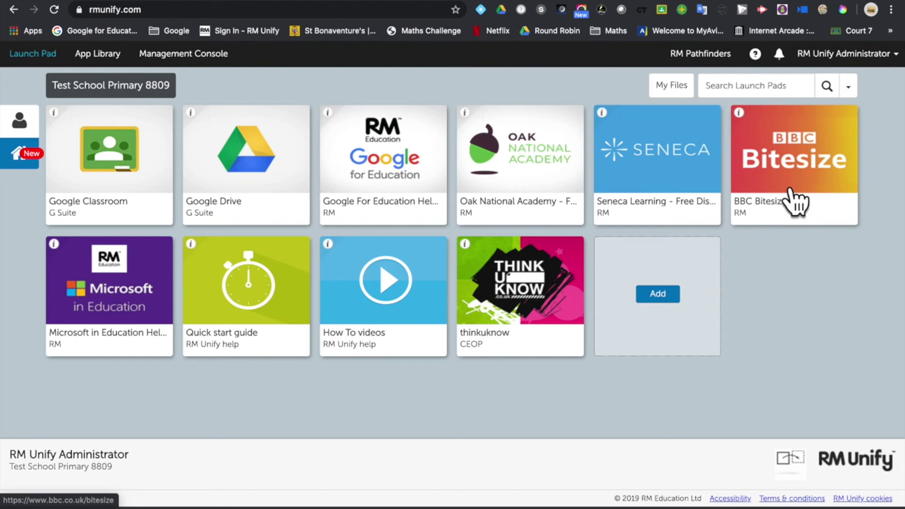
- Open the Google For Education help page from the Launch Pad and view its list of further G Suite videos
click(434, 174)
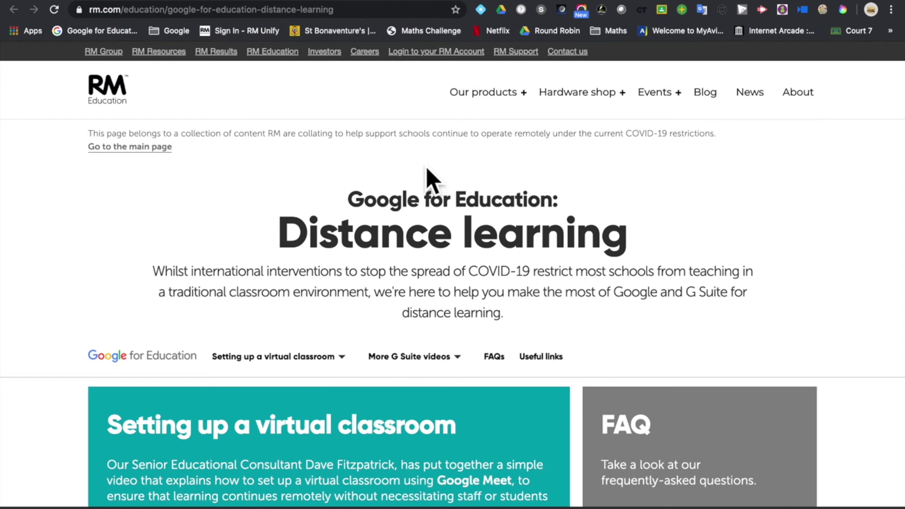
scroll(430, 179, down, 4)
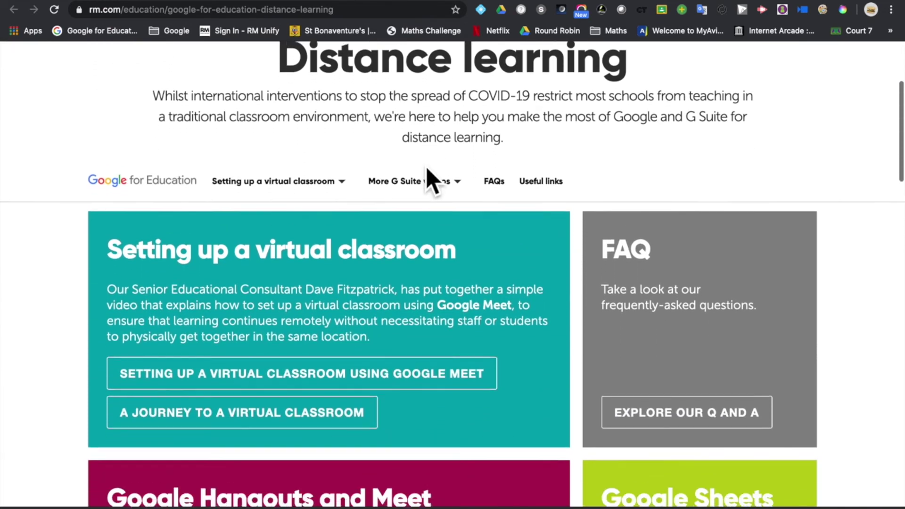
click(470, 181)
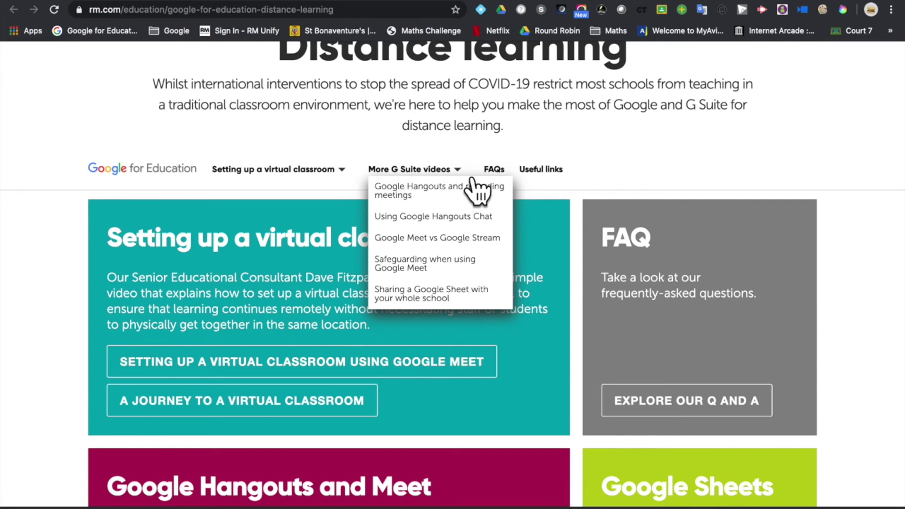
click(586, 158)
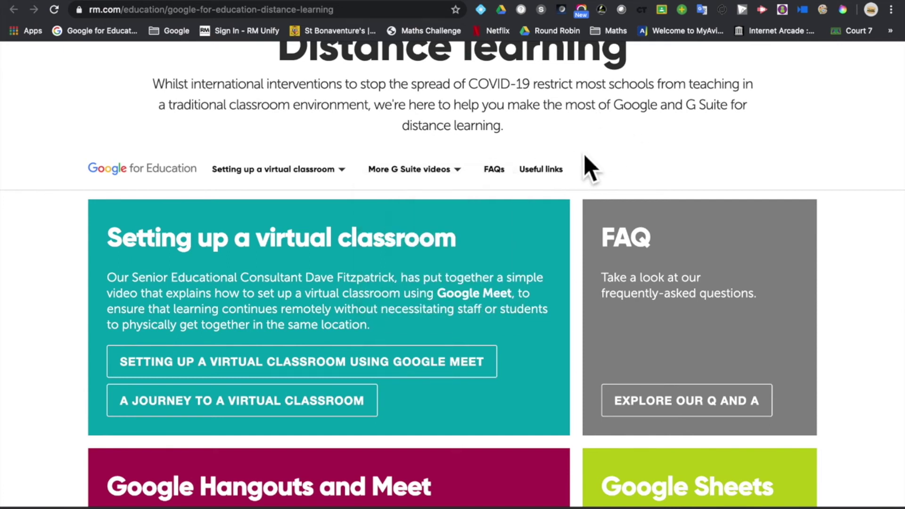
- Go to the Google for Education page's useful links and look through its resources down to Teach from Home
click(566, 177)
scroll(565, 178, down, 1)
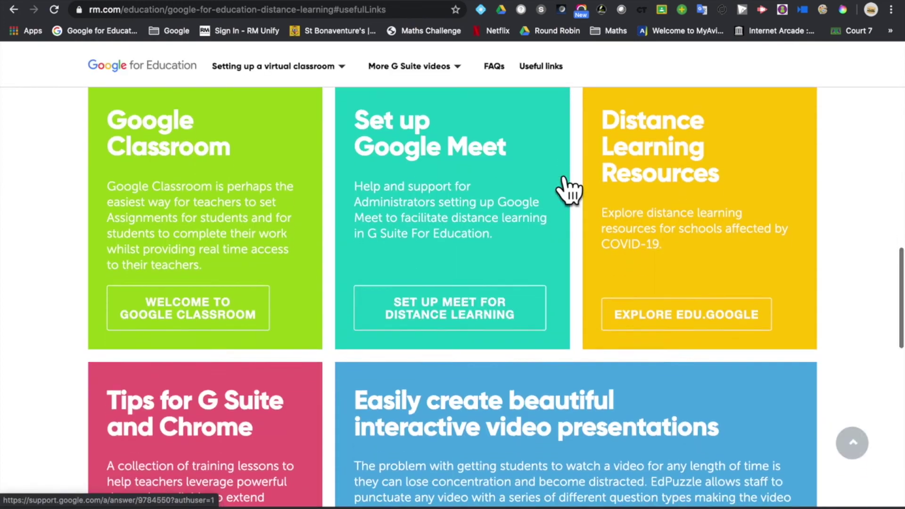
scroll(565, 178, down, 3)
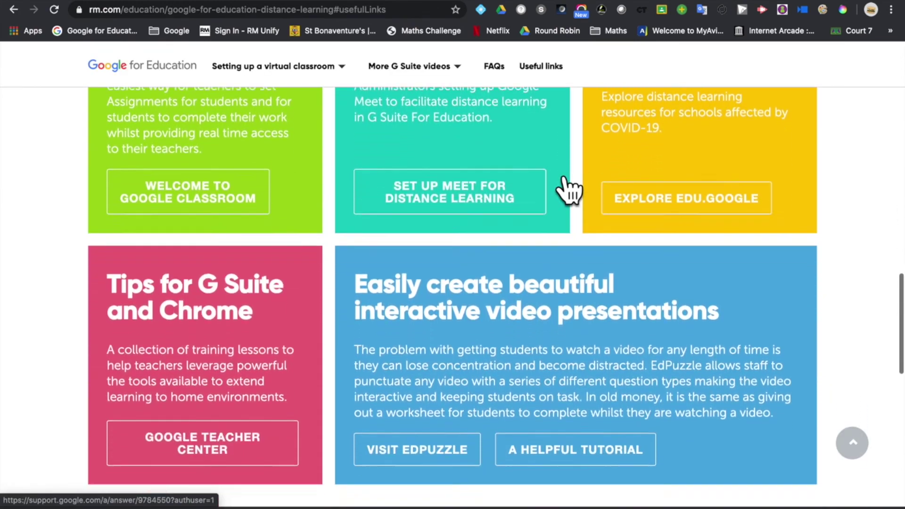
scroll(568, 189, down, 9)
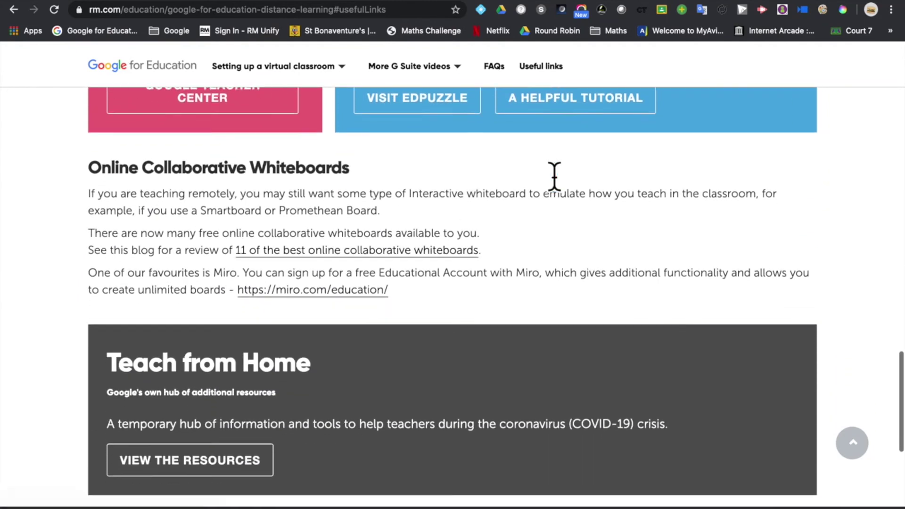
scroll(555, 179, down, 3)
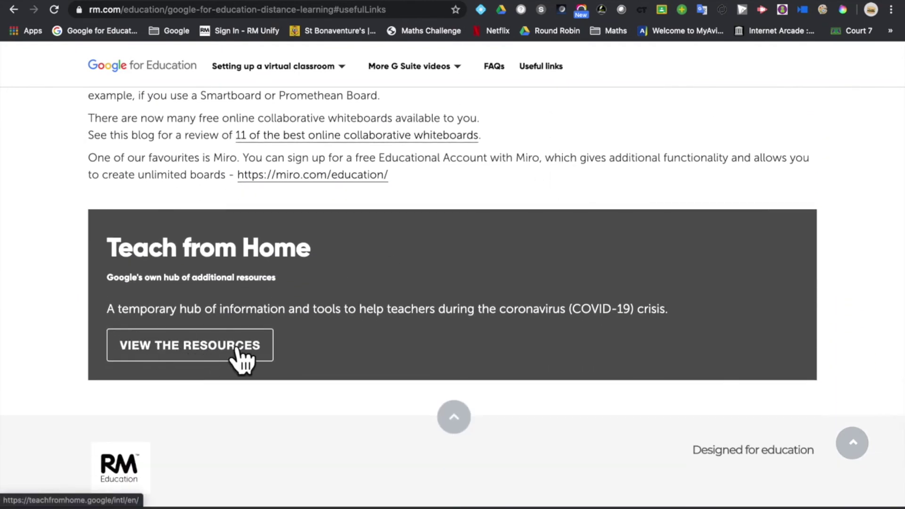
- Open the Teach from Home resources and look over the hub's toolkit download and content below
click(212, 358)
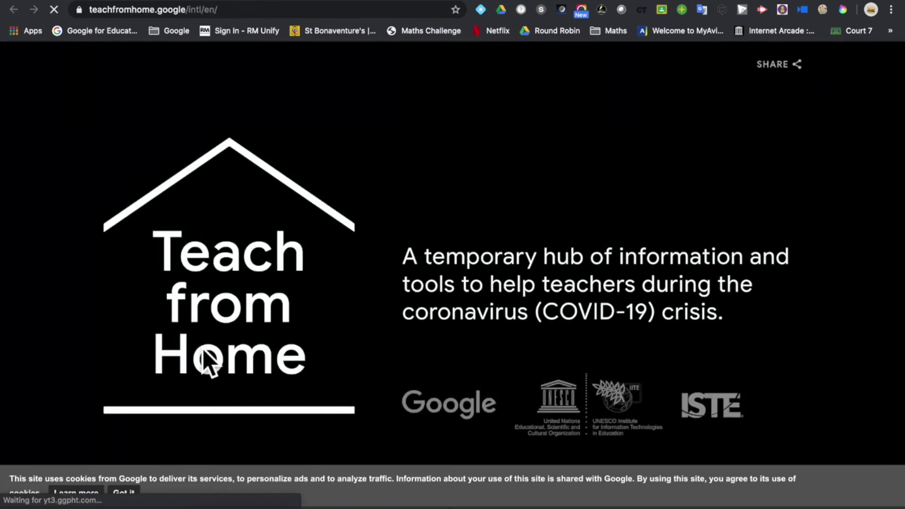
scroll(207, 363, down, 5)
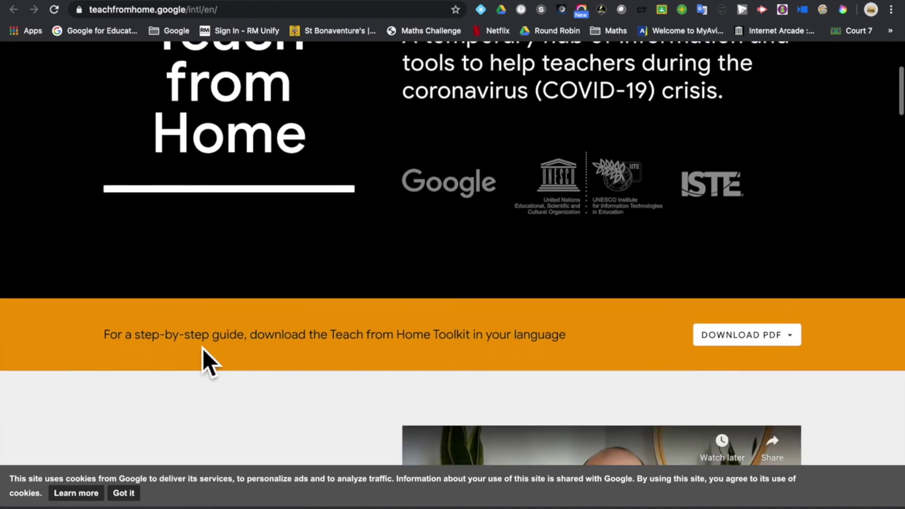
scroll(202, 353, down, 6)
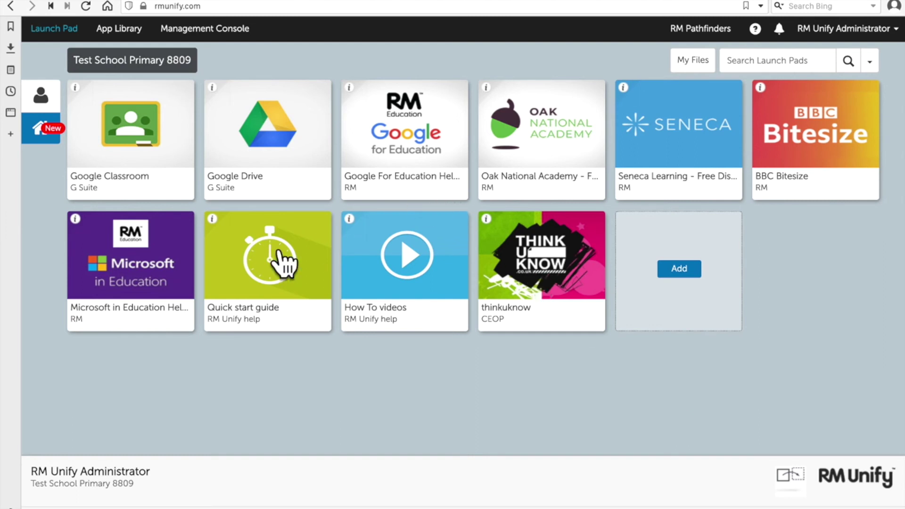
- Open the Microsoft in Education help page from the Launch Pad and examine its Office 365, Teams and useful links sections
click(195, 282)
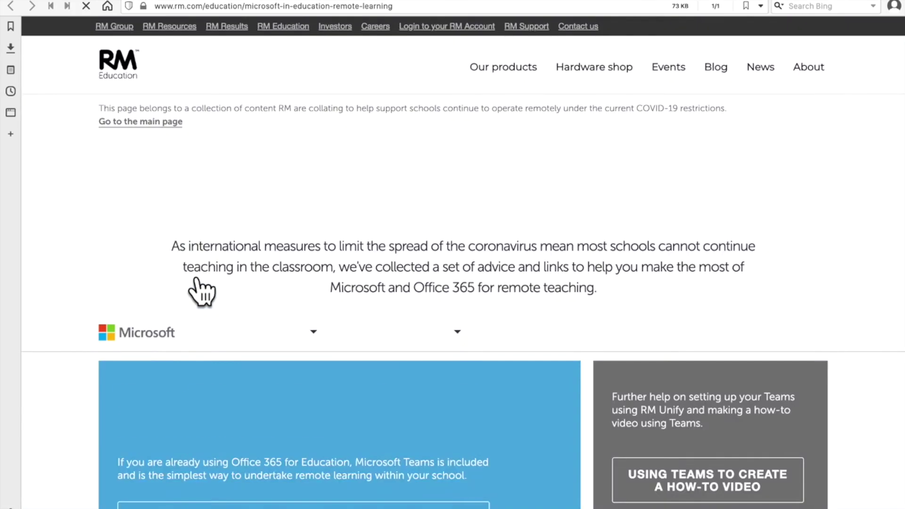
scroll(254, 211, down, 1)
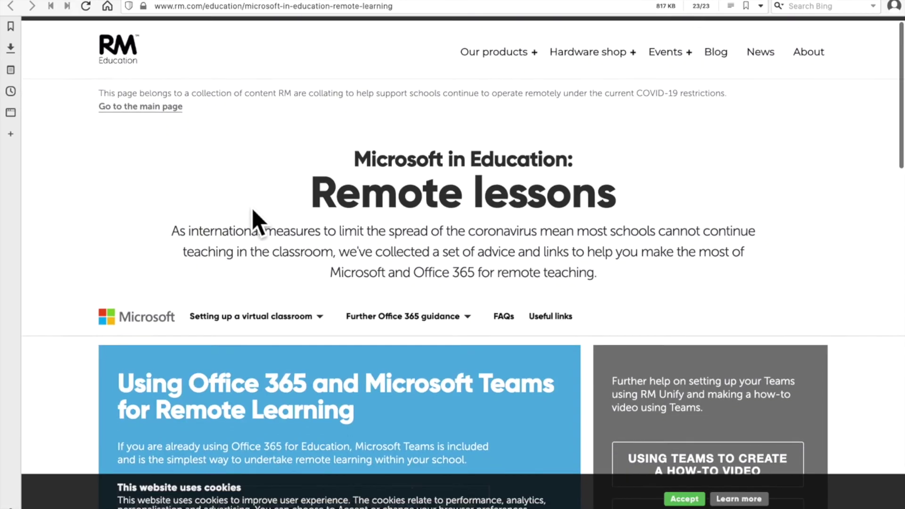
scroll(255, 221, down, 4)
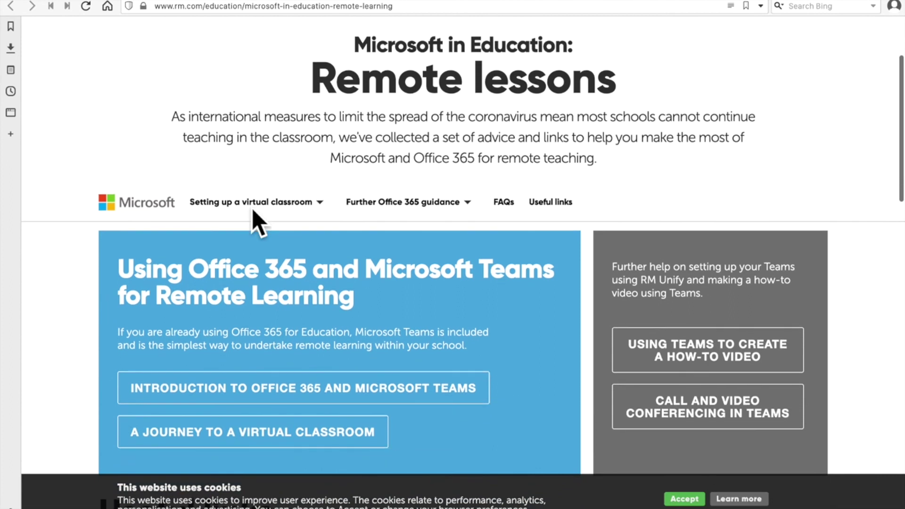
scroll(253, 210, down, 2)
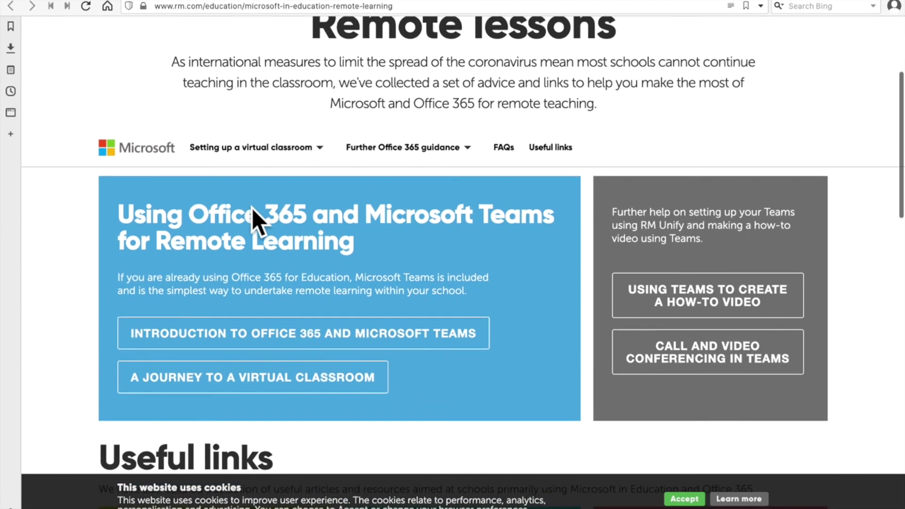
scroll(253, 208, down, 4)
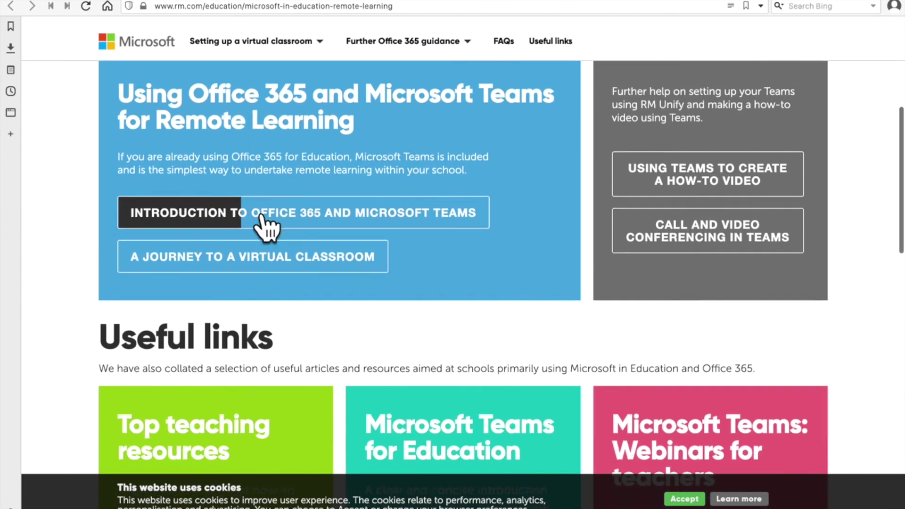
scroll(259, 217, down, 5)
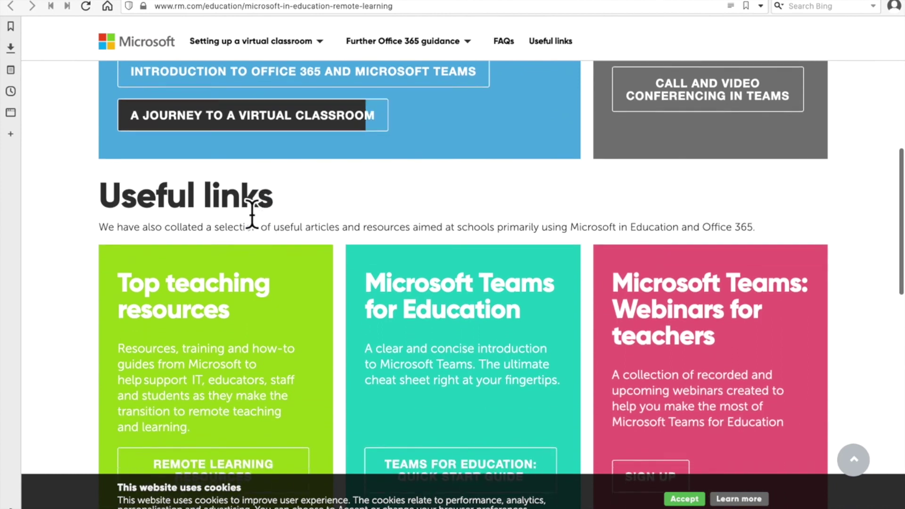
scroll(253, 214, down, 7)
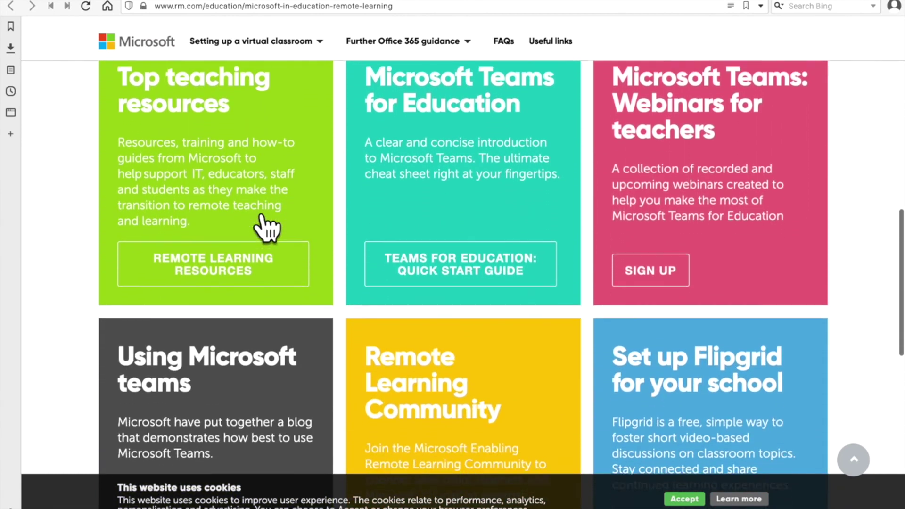
scroll(262, 226, up, 3)
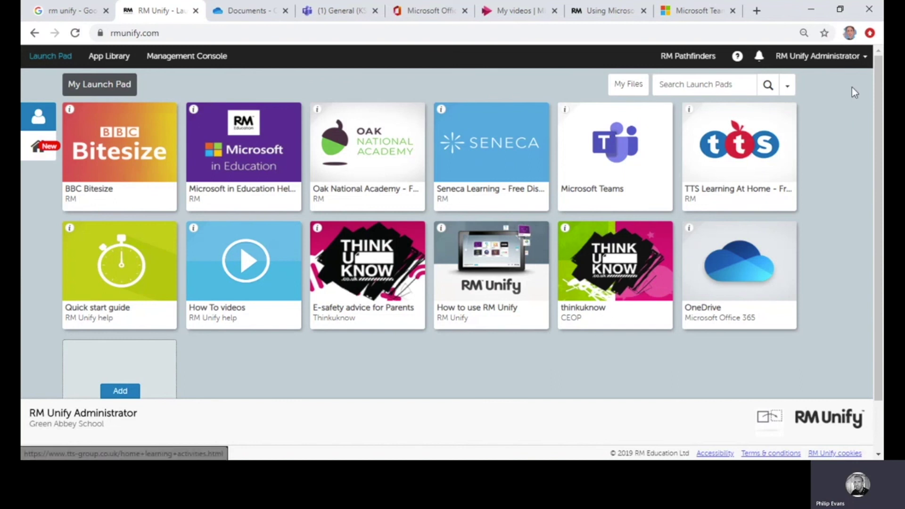
- View the RM Unify administrator's account options and dismiss them
click(846, 67)
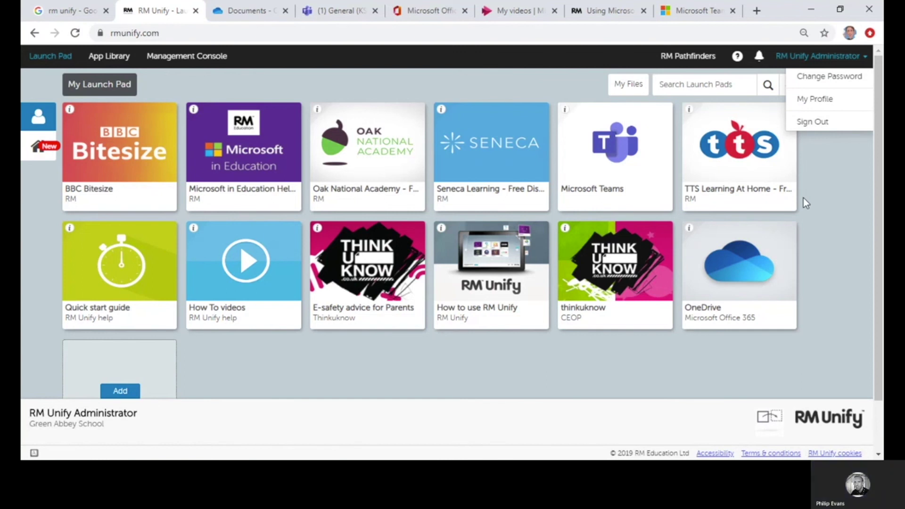
click(862, 179)
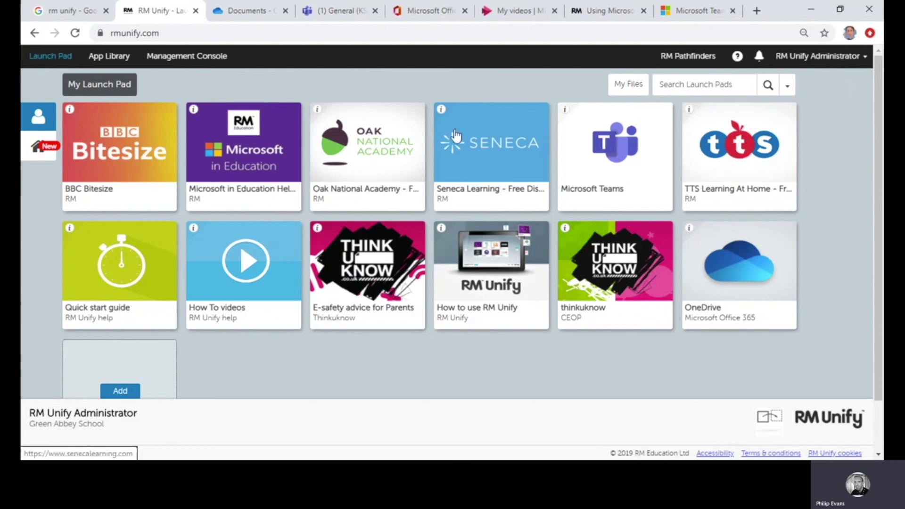
- Switch to Microsoft Teams, look through the list of teams, and expand the KS2 team's channels
click(340, 10)
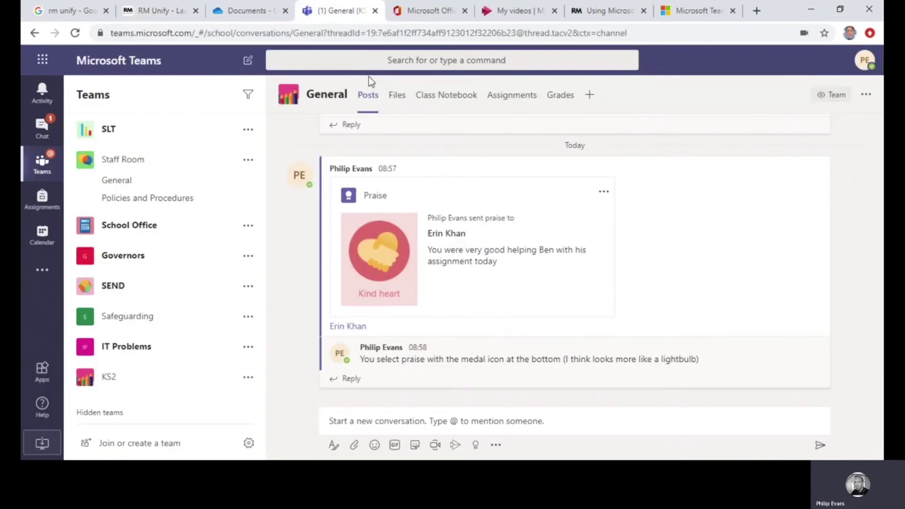
scroll(151, 363, up, 4)
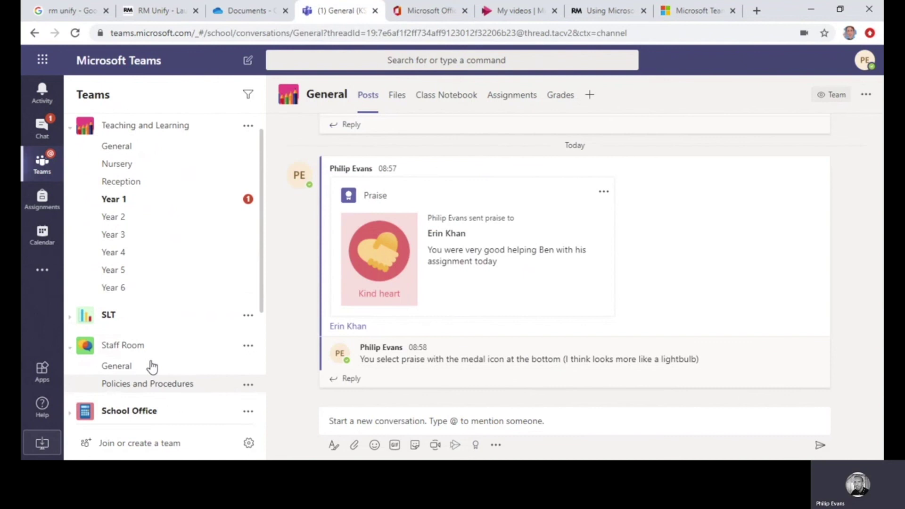
scroll(151, 366, down, 4)
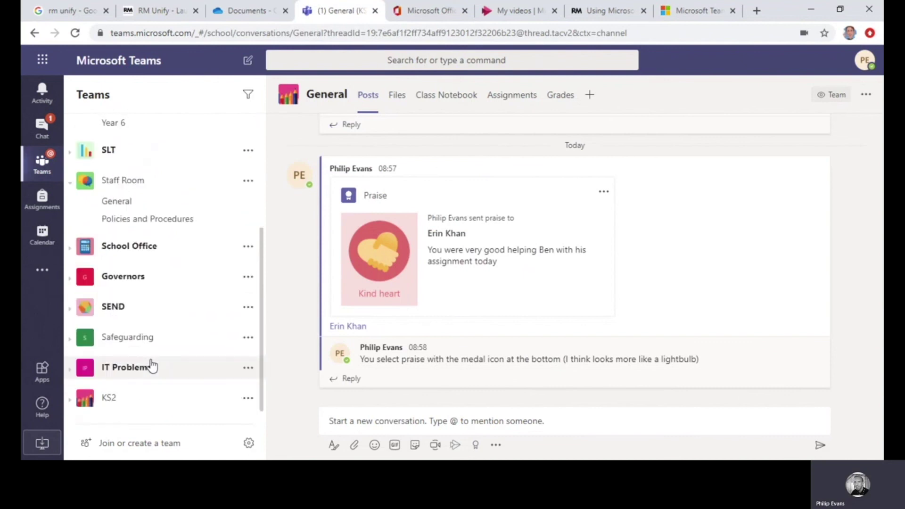
click(128, 403)
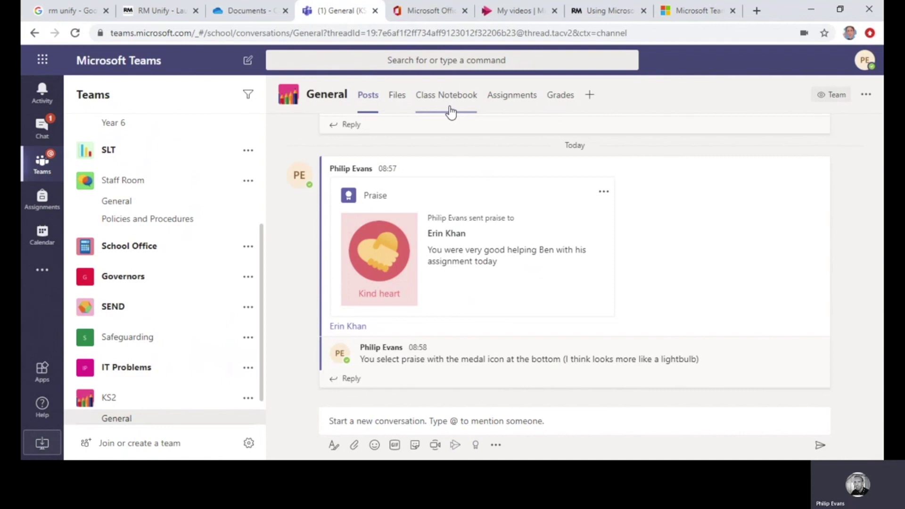
- Start a new Teams calendar meeting for 4 May 2020 from 15:00 to 15:30, titled "Test meeting", and begin adding required attendees
click(36, 236)
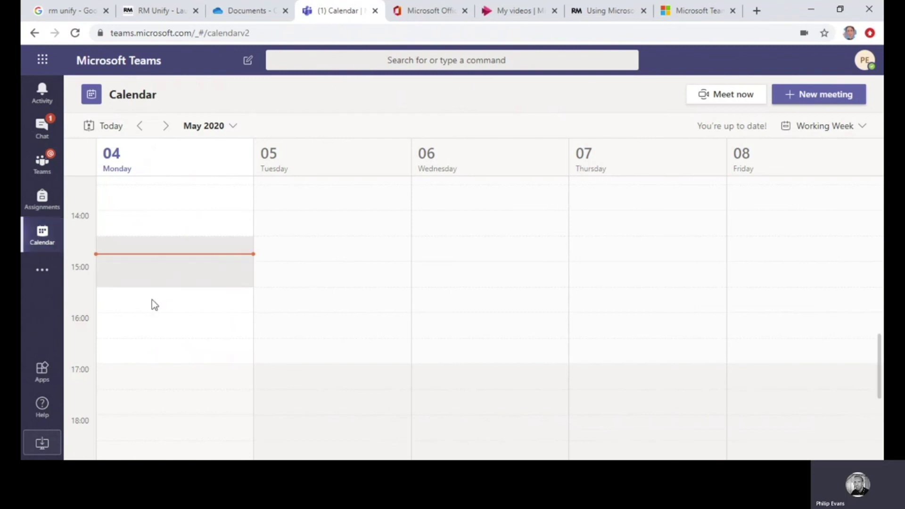
click(168, 282)
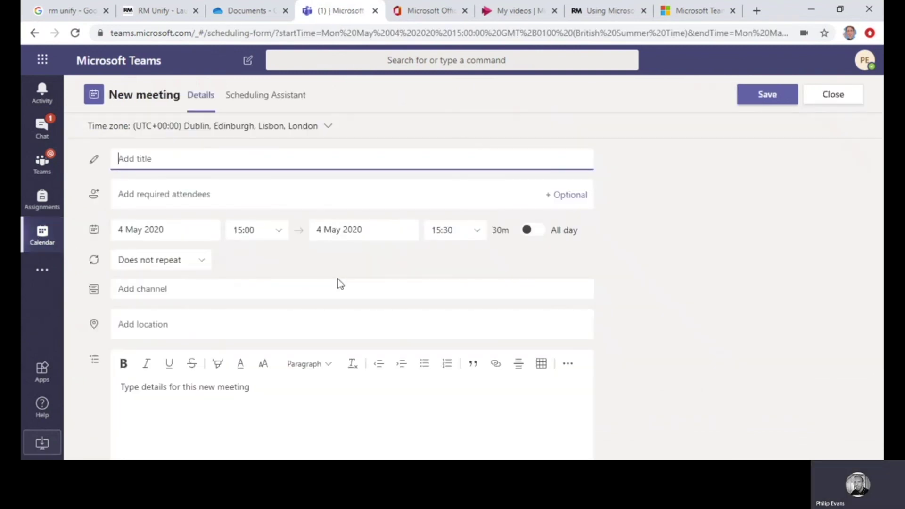
text(Test meeting)
click(155, 197)
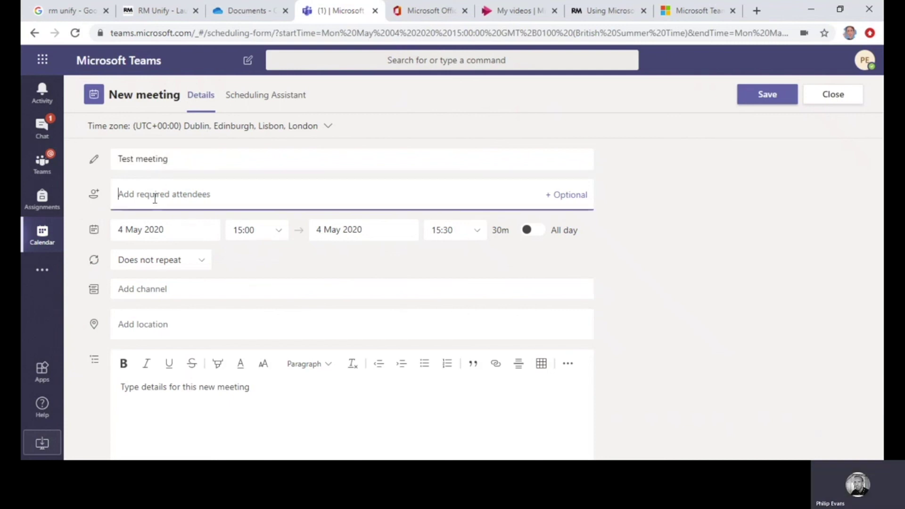